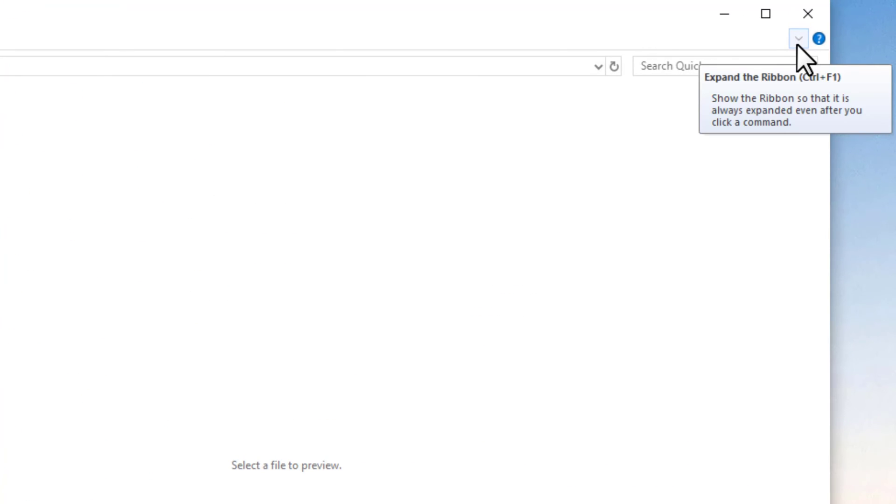
Pin the ribbon open so its Home tab commands stay visible.
{"action": "left_click", "coordinate": [798, 40]}
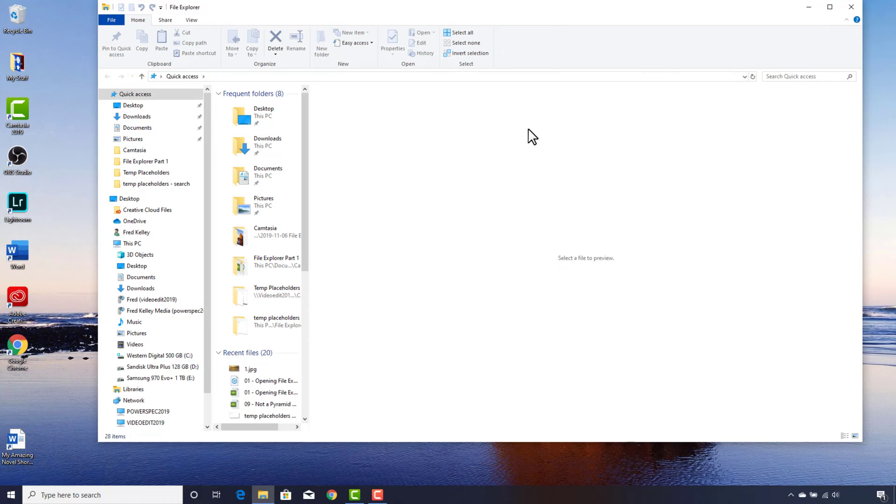
Maximize the window, widen the navigation pane and file list, and size the preview of 1.jpg.
{"action": "left_click", "coordinate": [833, 11]}
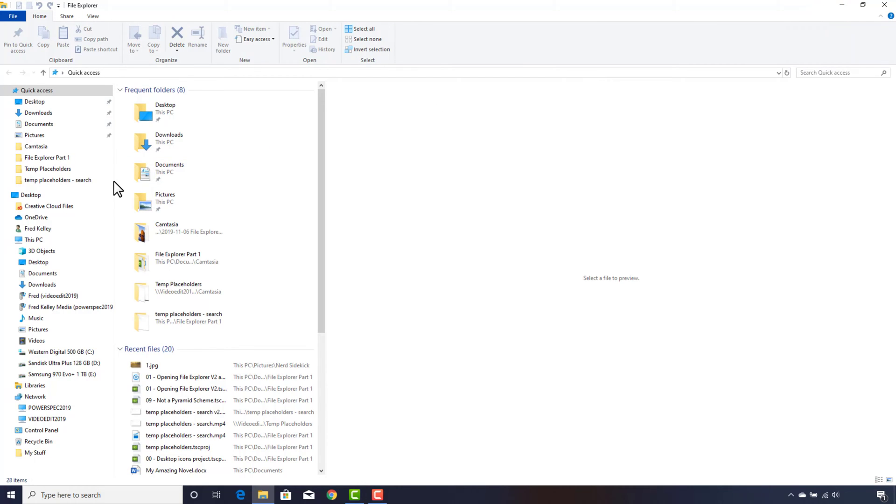
{"action": "left_click_drag", "start_coordinate": [115, 176], "coordinate": [141, 176]}
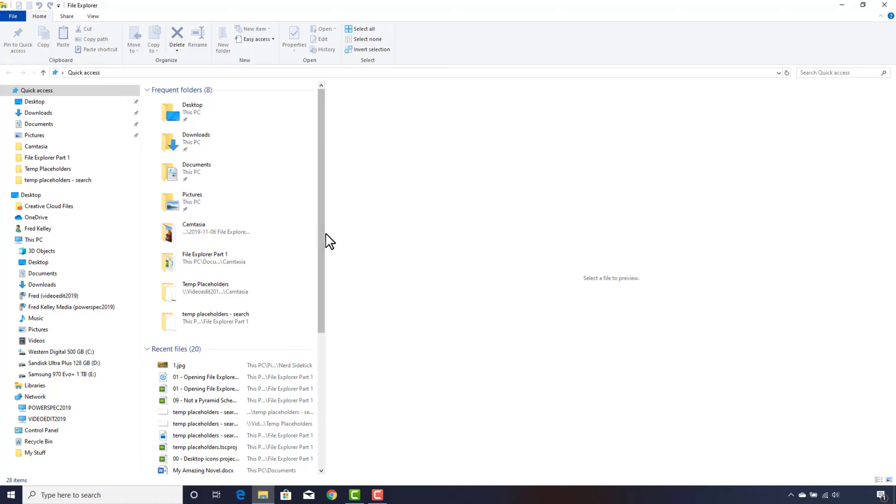
{"action": "left_click_drag", "start_coordinate": [326, 232], "coordinate": [483, 244]}
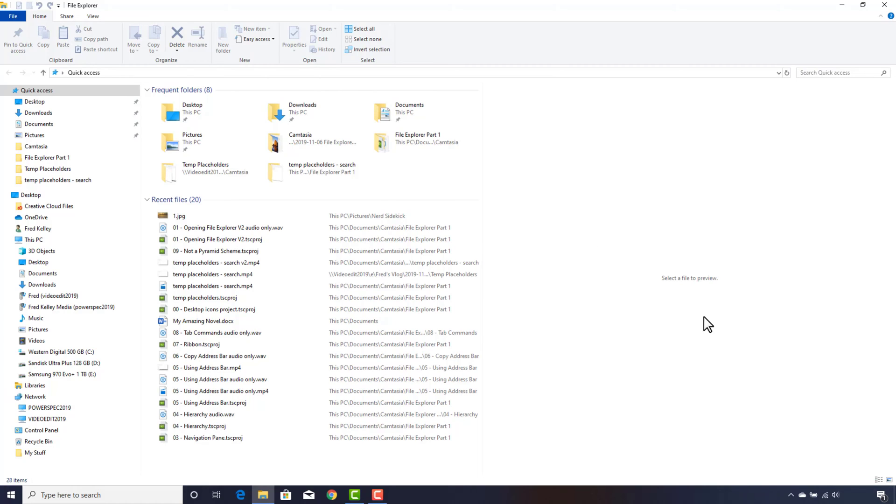
{"action": "left_click", "coordinate": [166, 214]}
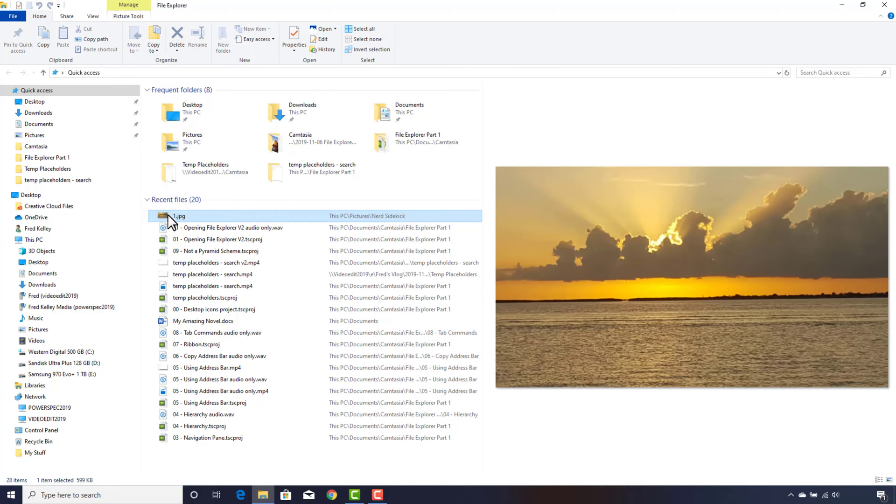
{"action": "left_click_drag", "start_coordinate": [483, 231], "coordinate": [522, 231]}
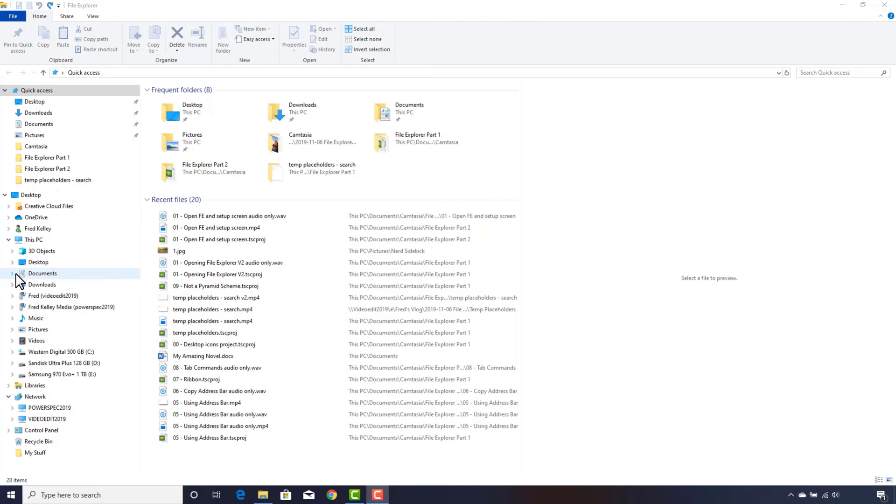
Copy List of Names.docx from Learning File Explorer into Paste Things Here, then go back up.
{"action": "left_click", "coordinate": [14, 273]}
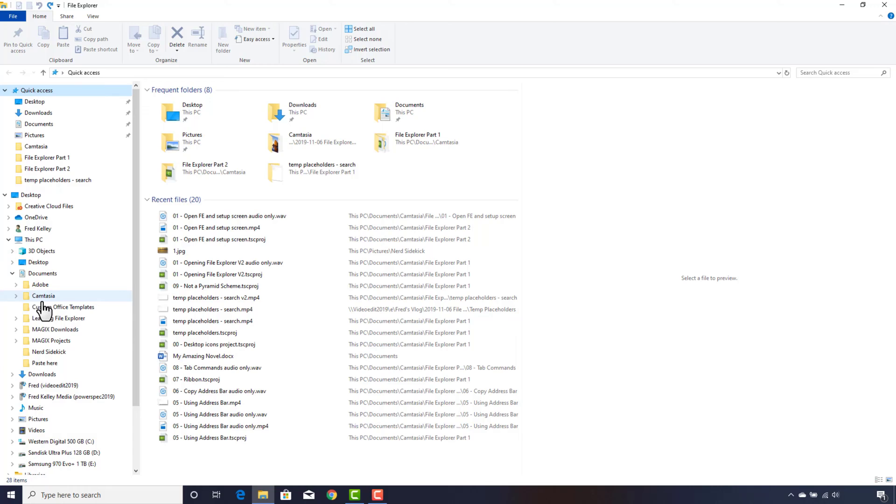
{"action": "left_click", "coordinate": [79, 319]}
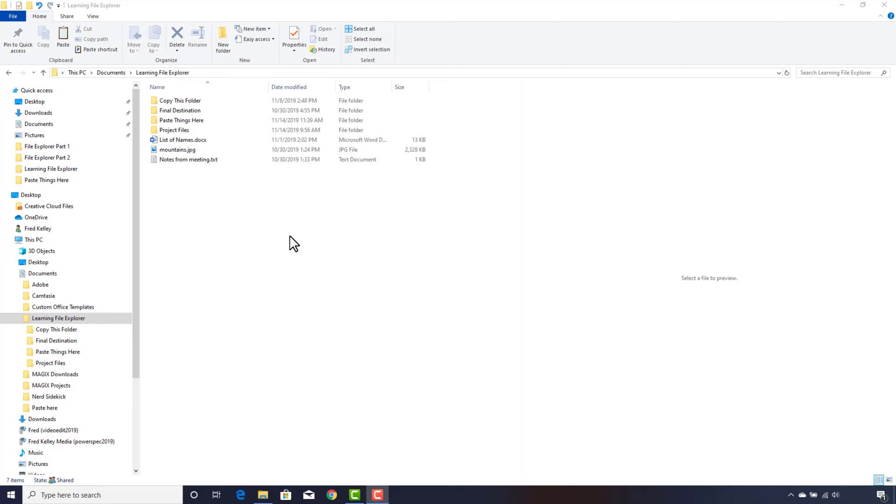
{"action": "left_click", "coordinate": [223, 142]}
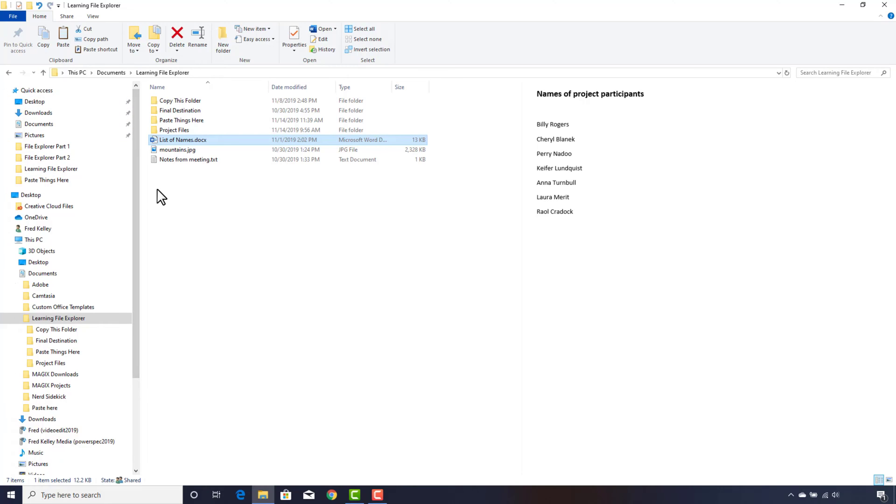
{"action": "left_click", "coordinate": [90, 351]}
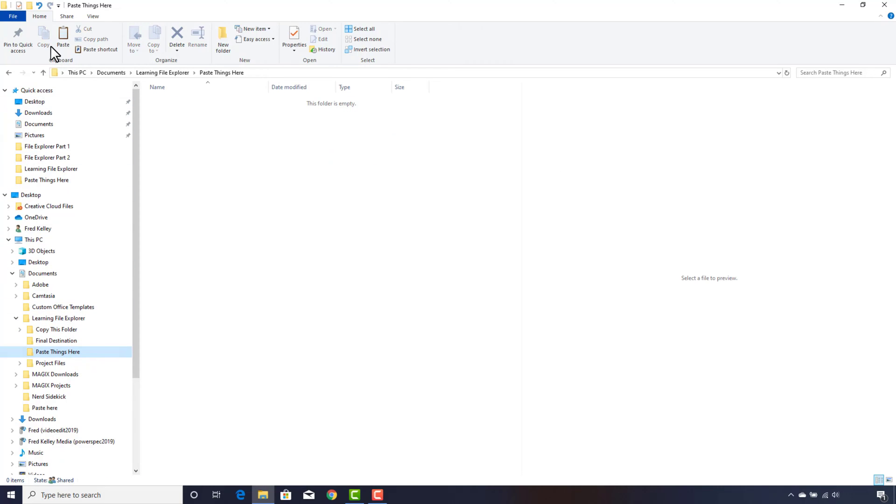
{"action": "left_click", "coordinate": [62, 46]}
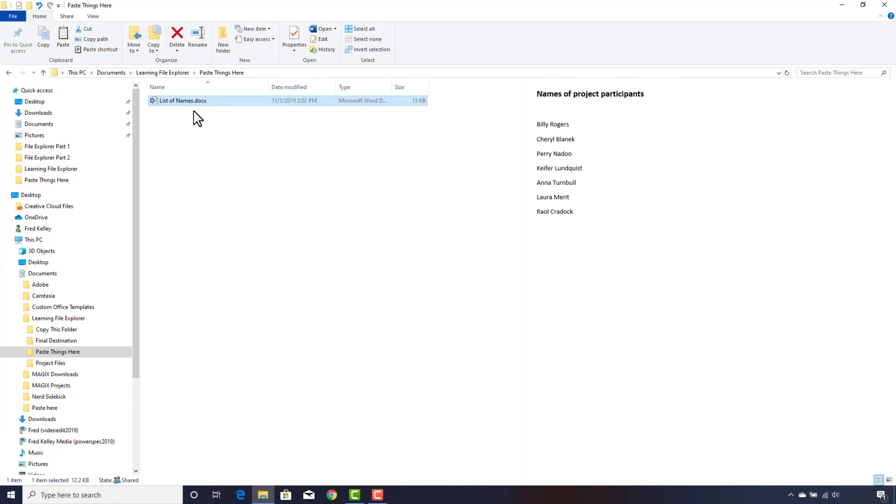
{"action": "left_click", "coordinate": [43, 73]}
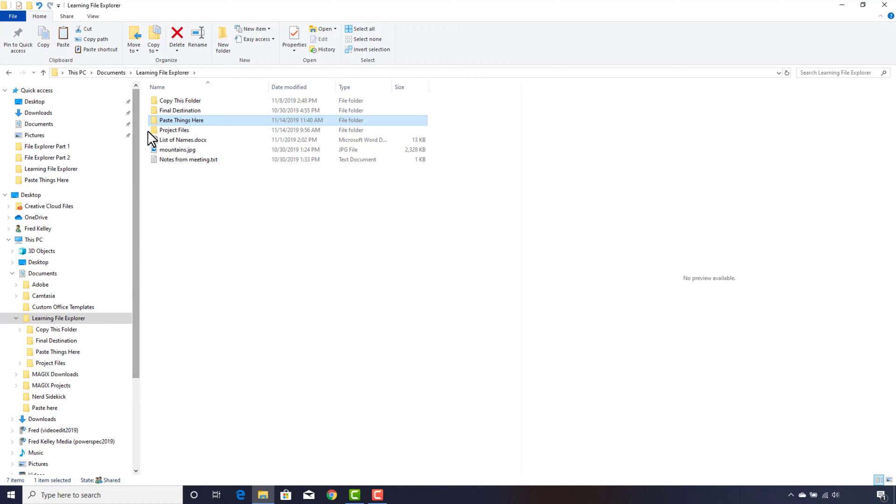
Copy Notes from meeting.txt into Paste Things Here using right-click menus, then return.
{"action": "right_click", "coordinate": [153, 159]}
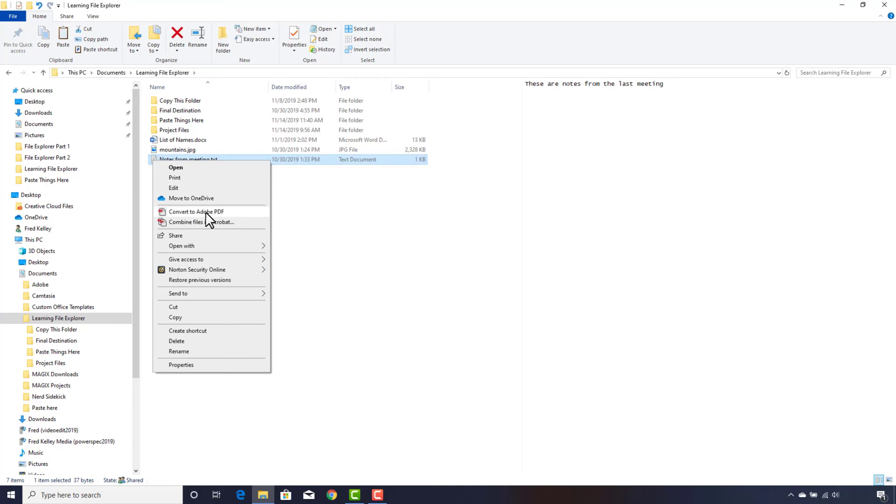
{"action": "left_click", "coordinate": [204, 316]}
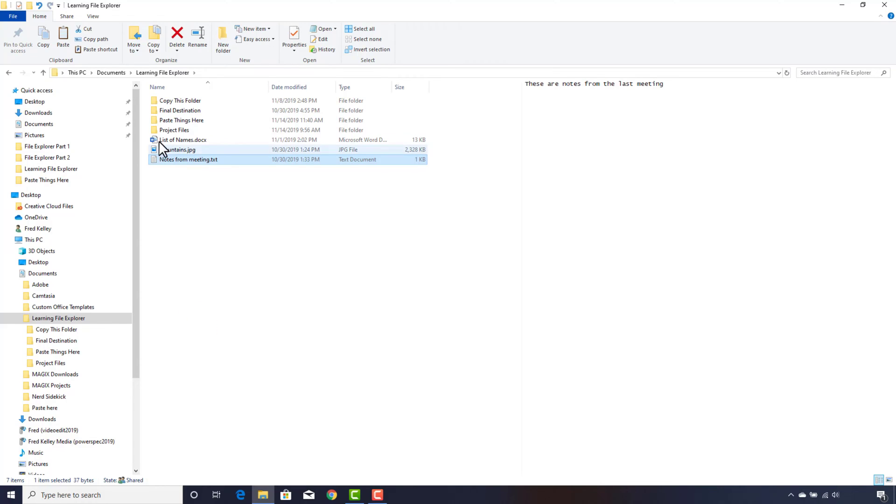
{"action": "double_click", "coordinate": [156, 120]}
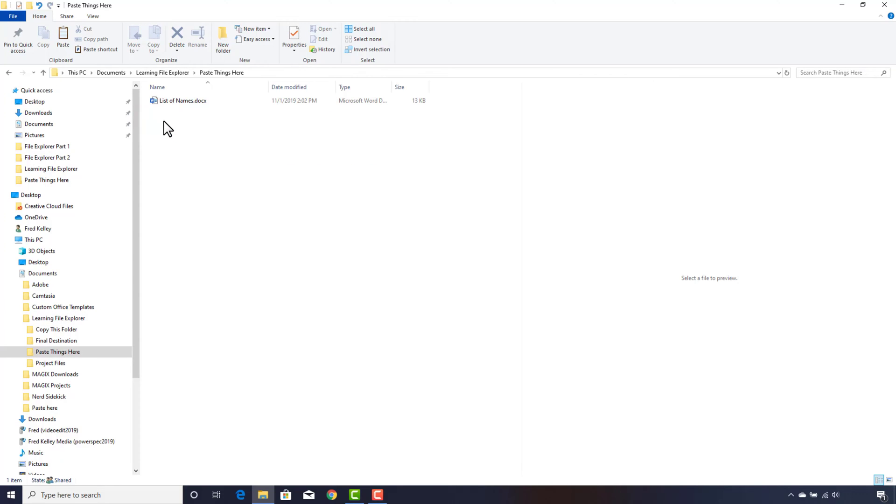
{"action": "right_click", "coordinate": [164, 123]}
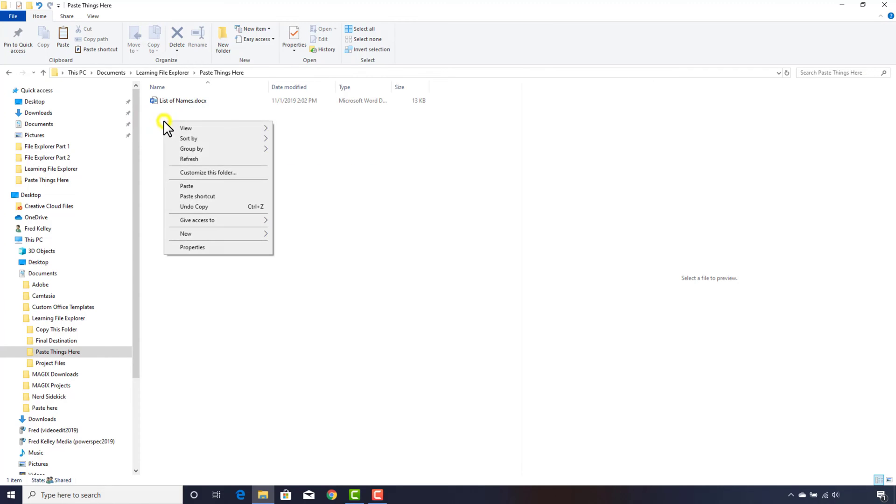
{"action": "left_click", "coordinate": [224, 186]}
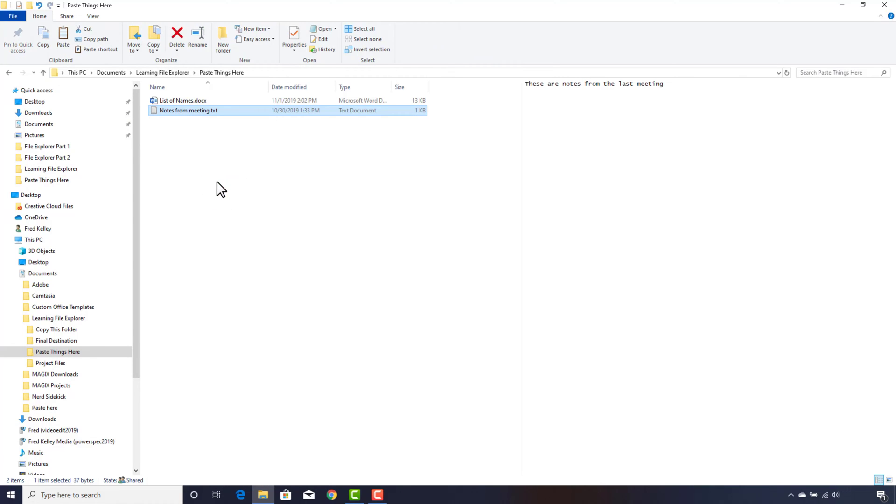
{"action": "left_click", "coordinate": [166, 73]}
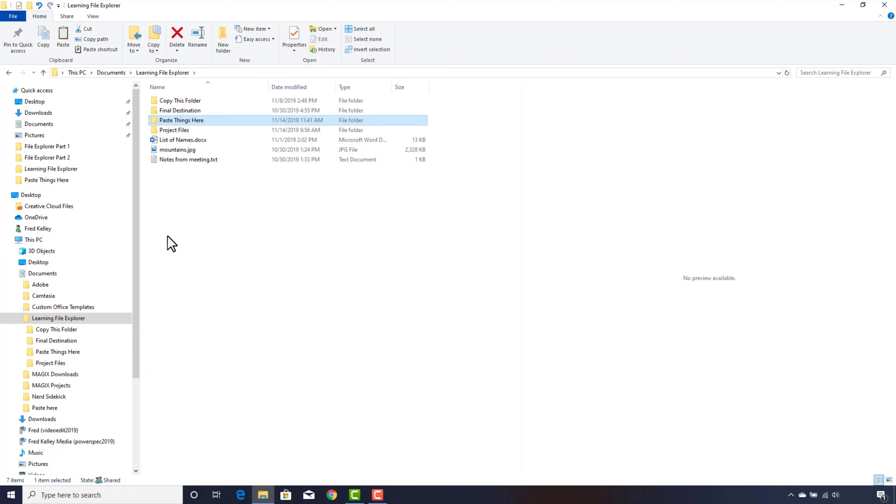
Open Project Files from the navigation pane, go up, and reopen it from the file list.
{"action": "left_click", "coordinate": [56, 363]}
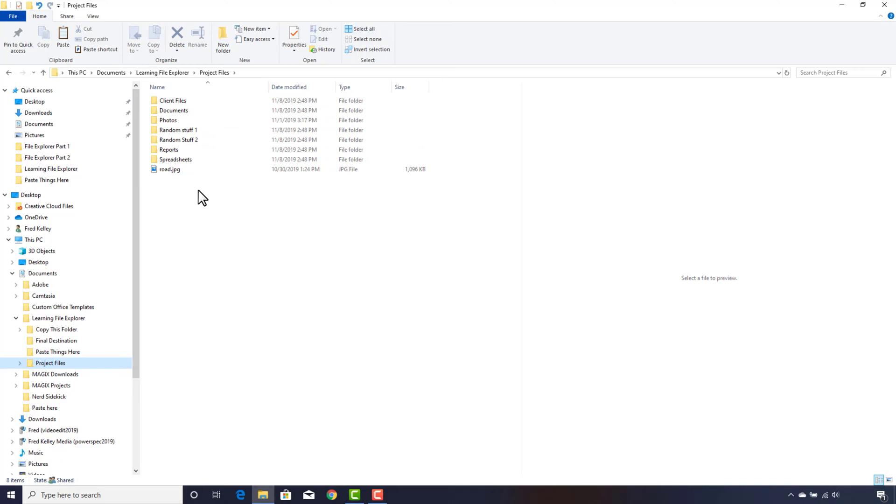
{"action": "left_click", "coordinate": [43, 73]}
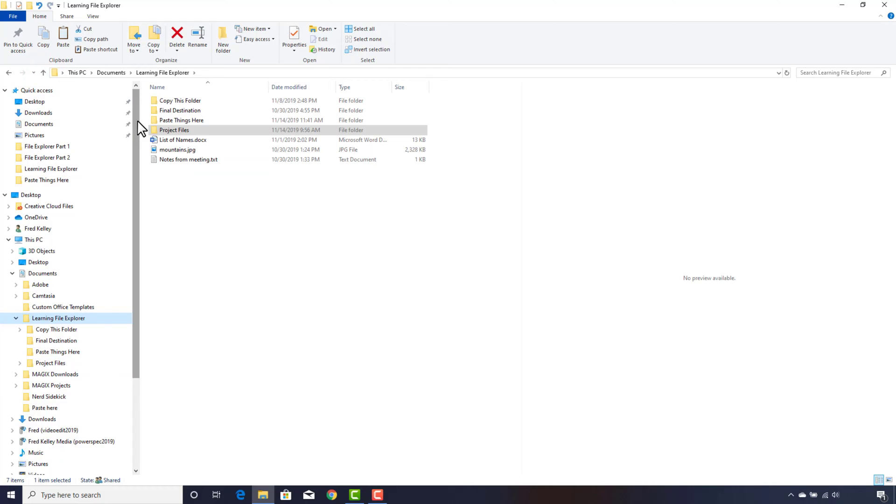
{"action": "left_click", "coordinate": [152, 129]}
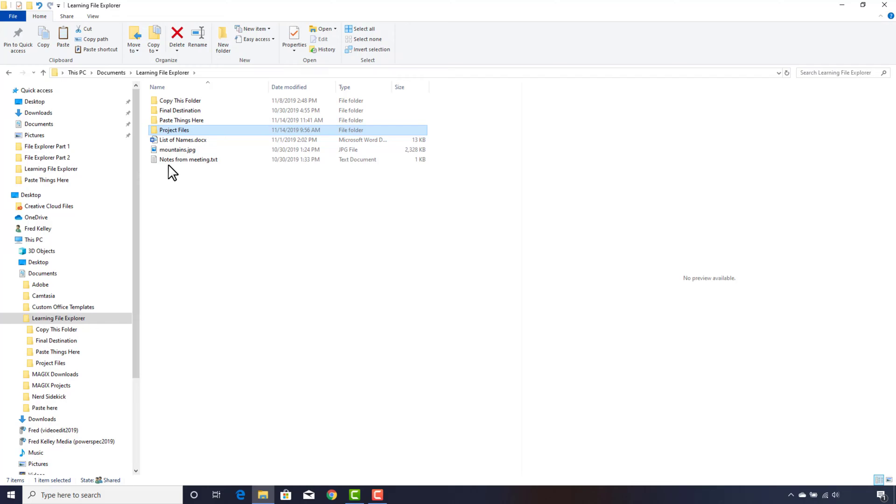
{"action": "double_click", "coordinate": [155, 129]}
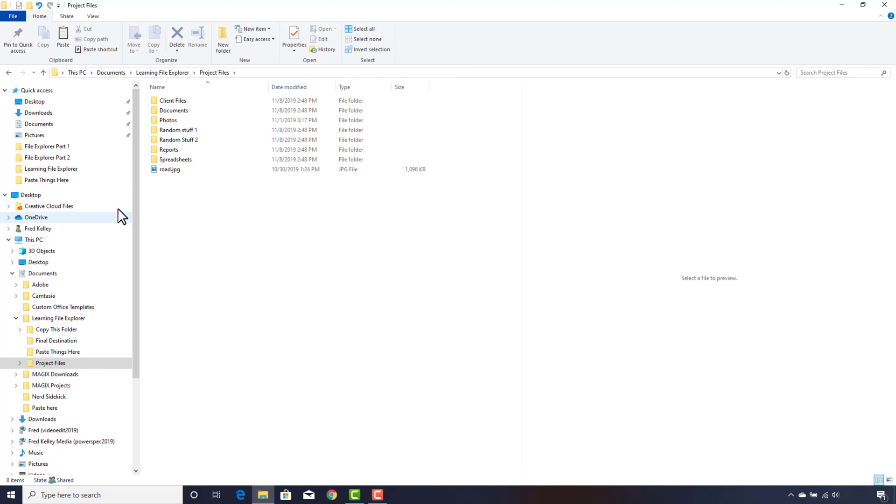
Copy road.jpg into Paste Things Here with Ctrl+C and Ctrl+V.
{"action": "left_click", "coordinate": [155, 171]}
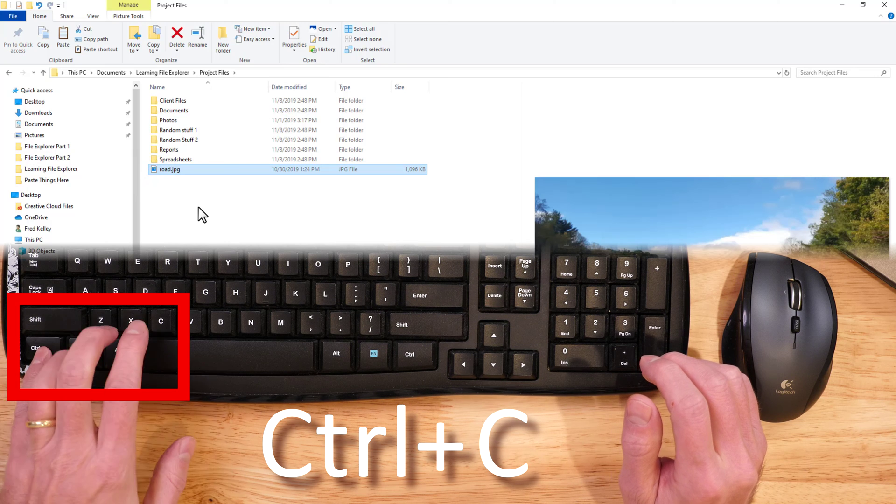
{"action": "key", "text": "ctrl+c"}
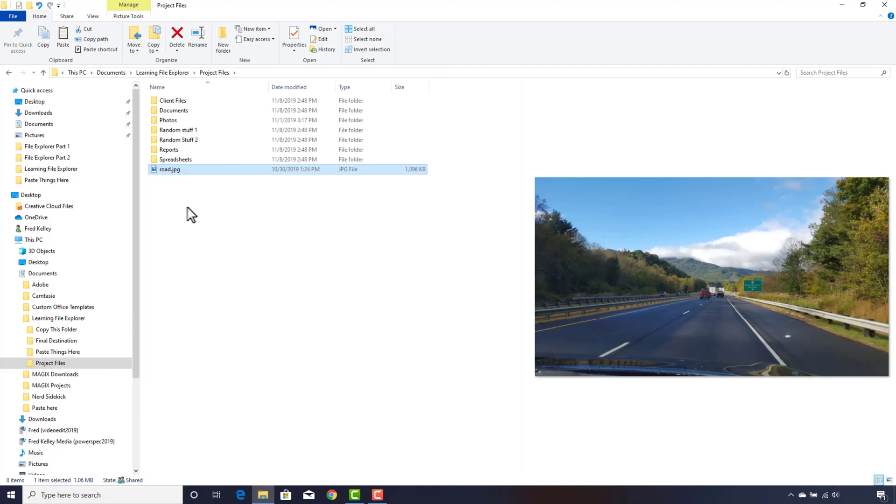
{"action": "left_click", "coordinate": [74, 352]}
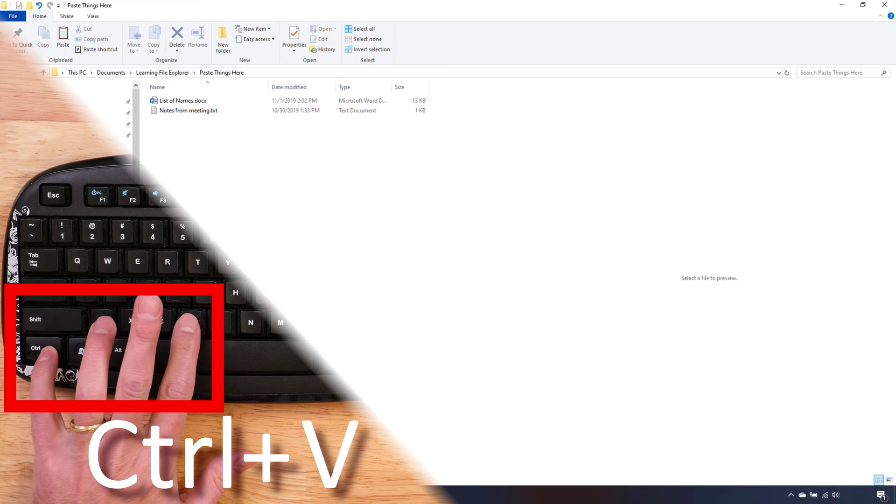
{"action": "key", "text": "ctrl+v"}
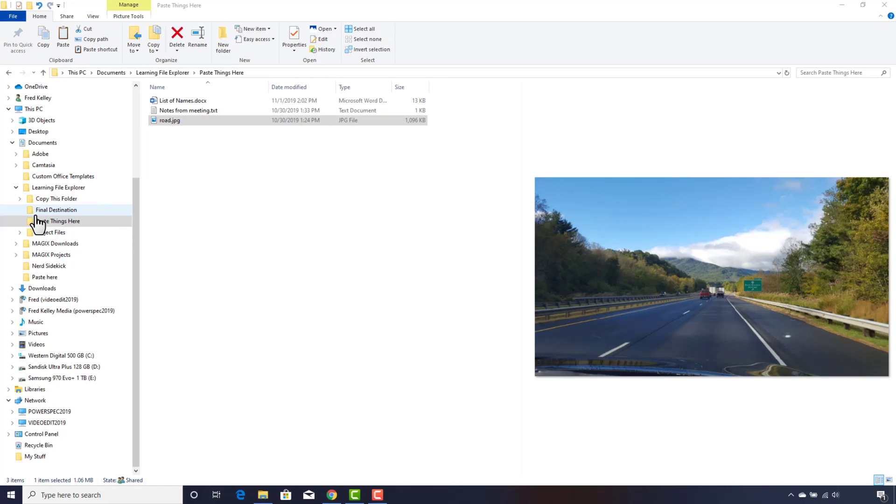
Select Report 1.docx through Report 5.docx in Reports and paste copies into Paste Things Here.
{"action": "left_click", "coordinate": [19, 231]}
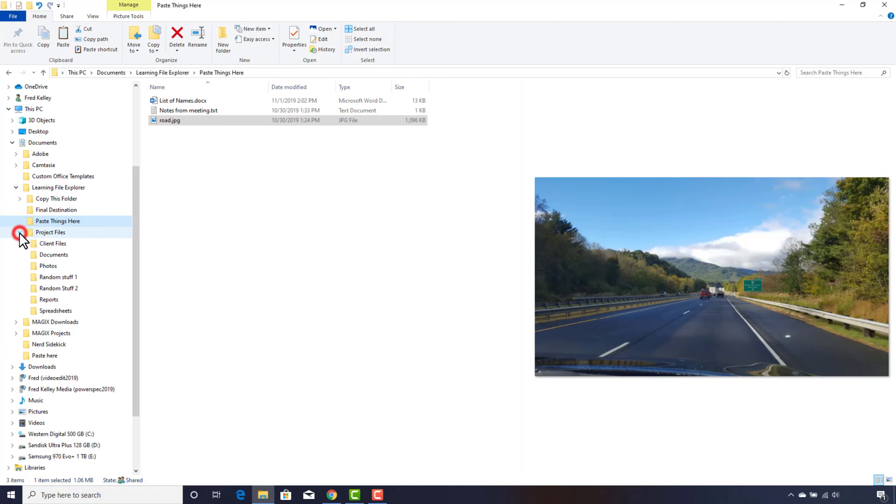
{"action": "left_click", "coordinate": [50, 302]}
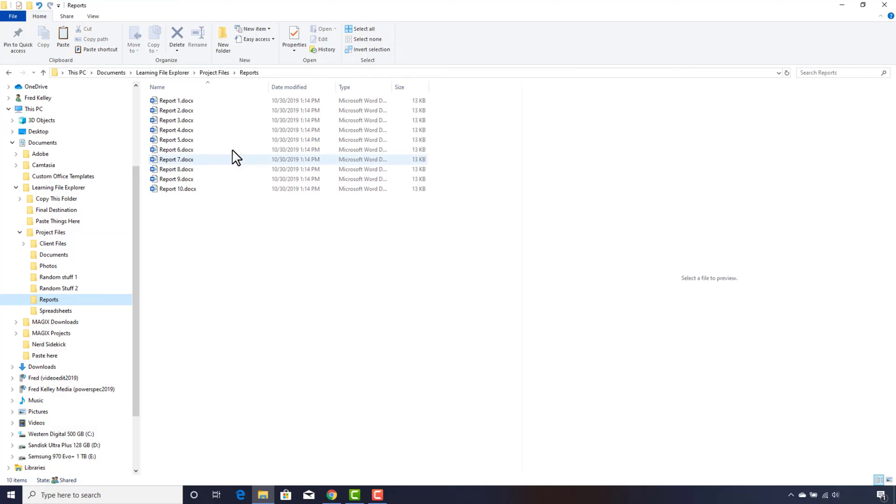
{"action": "left_click", "coordinate": [225, 100]}
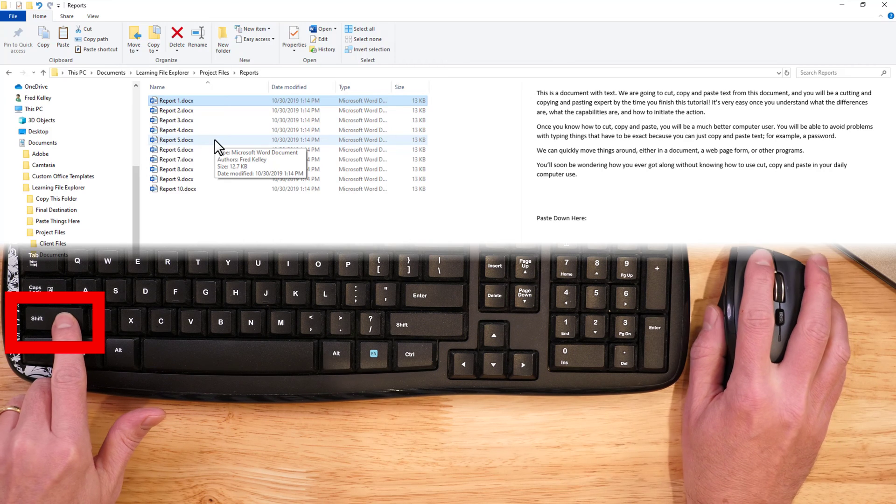
{"action": "left_click", "coordinate": [214, 140], "text": "shift"}
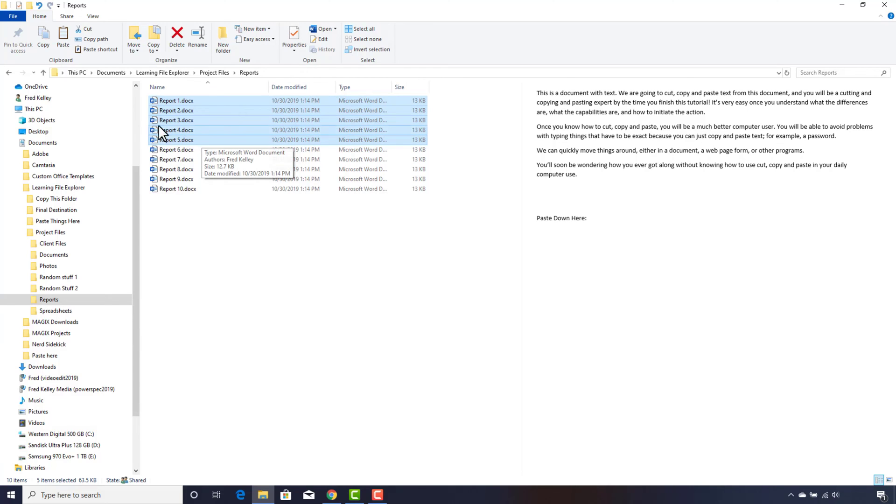
{"action": "left_click", "coordinate": [47, 49]}
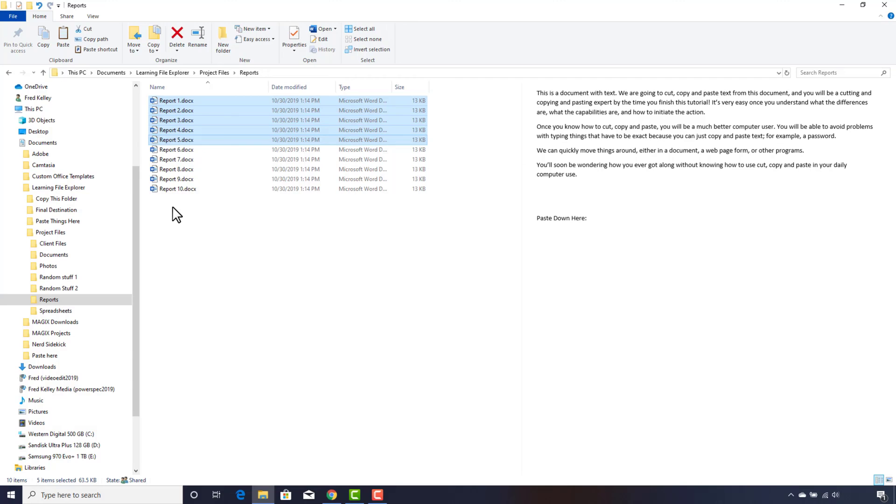
{"action": "right_click", "coordinate": [213, 135]}
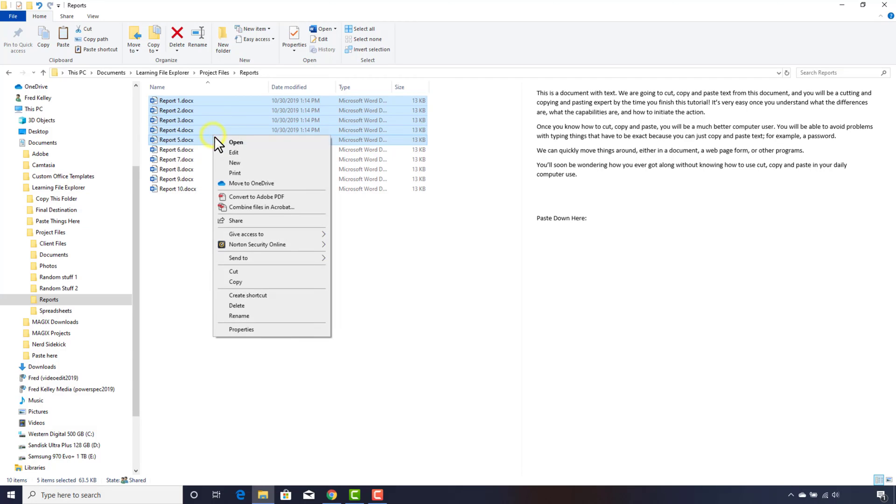
{"action": "left_click", "coordinate": [245, 281]}
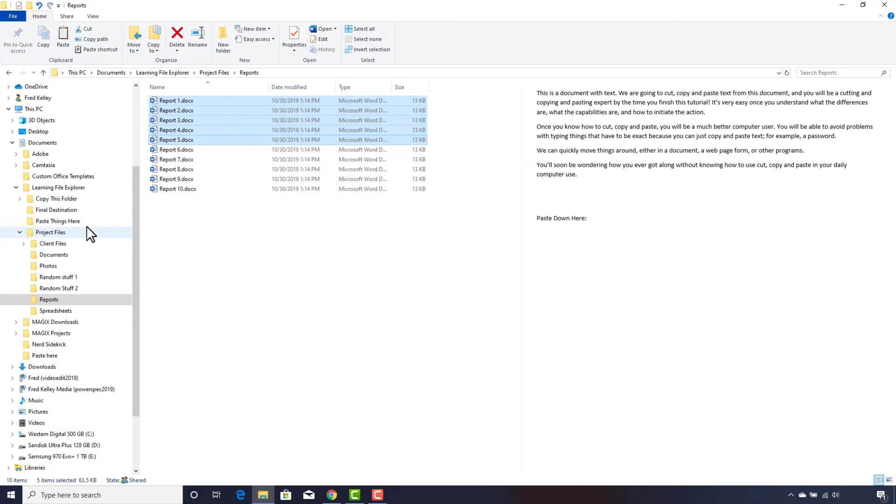
{"action": "left_click", "coordinate": [75, 220]}
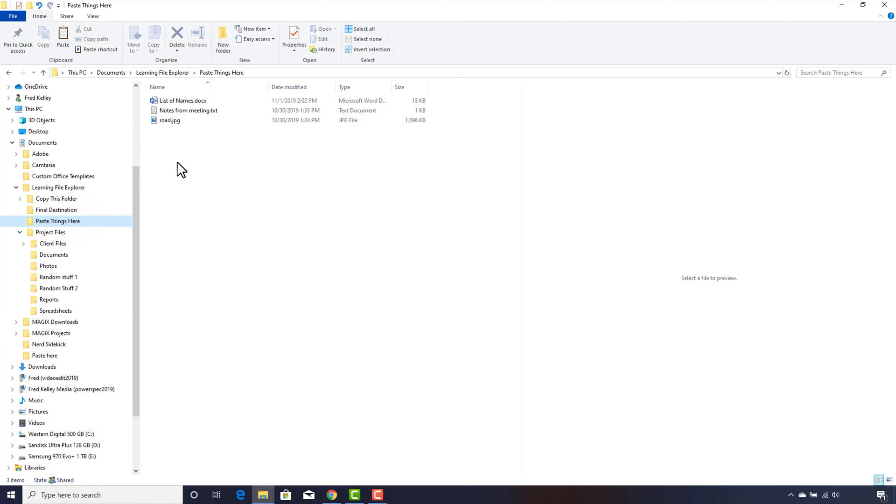
{"action": "left_click", "coordinate": [60, 43]}
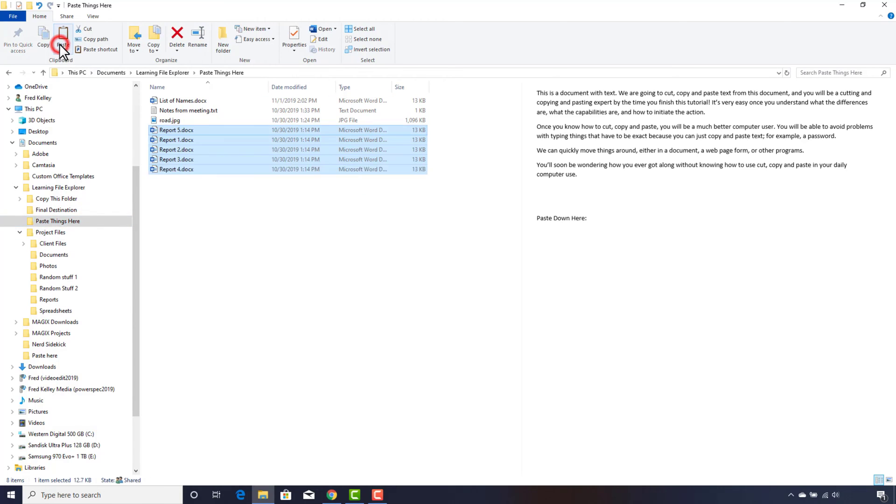
Copy Report 6, 8 and 10 from Reports into Paste Things Here and open it to check.
{"action": "left_click", "coordinate": [48, 299]}
{"action": "left_click", "coordinate": [198, 150]}
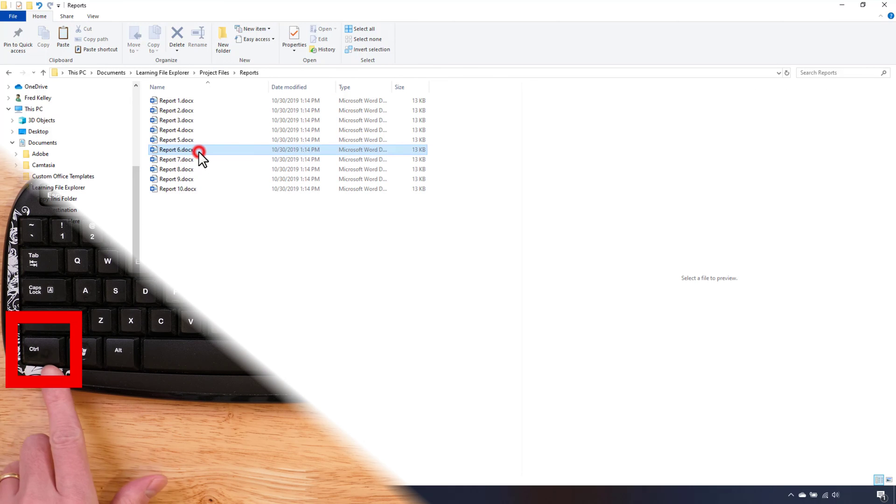
{"action": "left_click", "coordinate": [190, 160], "text": "ctrl"}
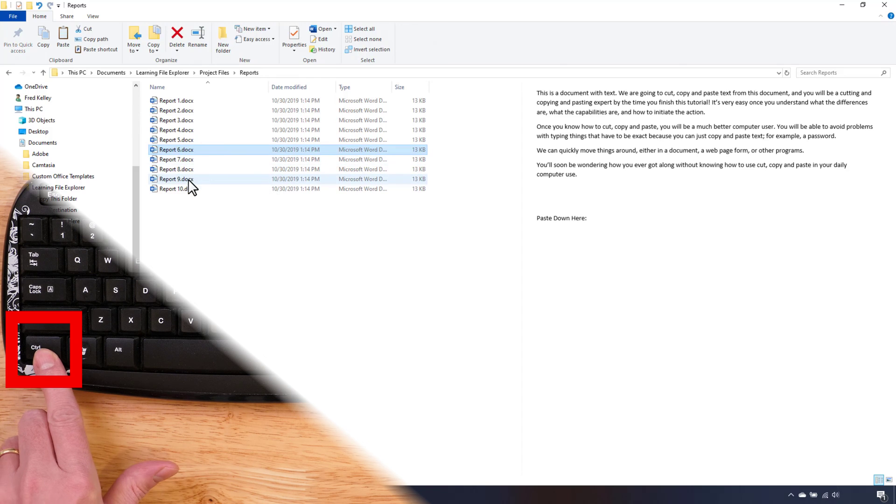
{"action": "left_click", "coordinate": [205, 170], "text": "ctrl"}
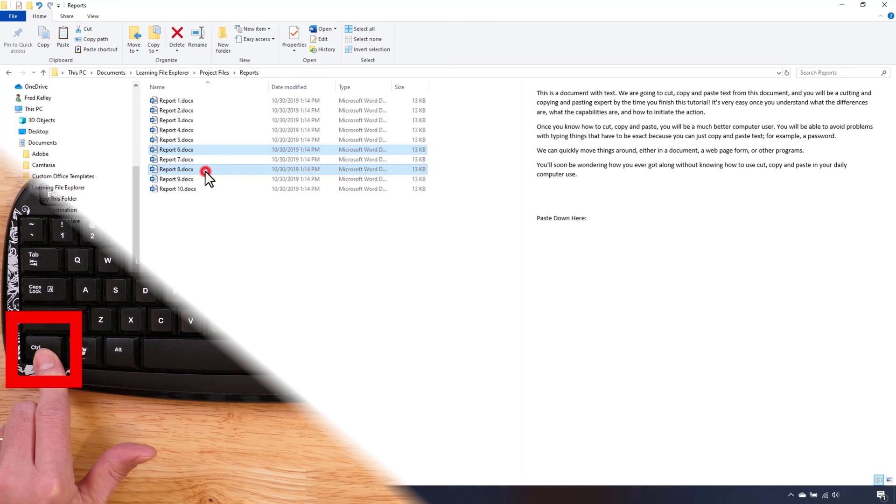
{"action": "left_click", "coordinate": [206, 188], "text": "ctrl"}
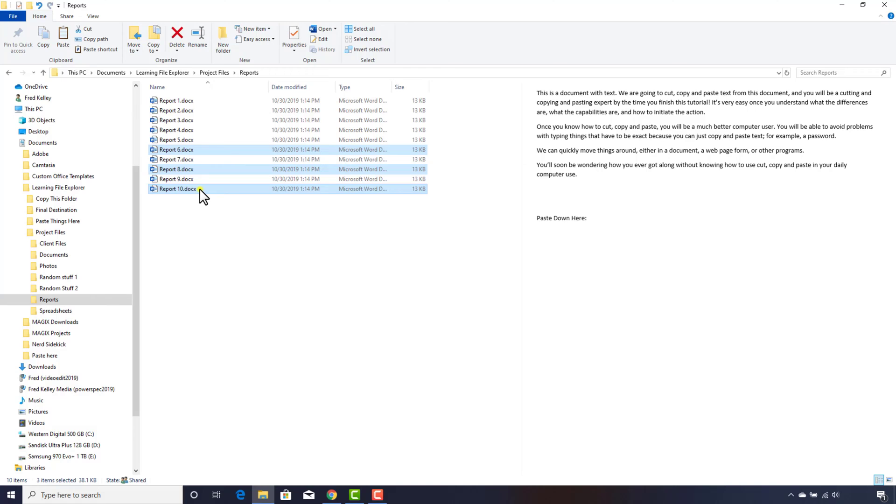
{"action": "right_click", "coordinate": [201, 188]}
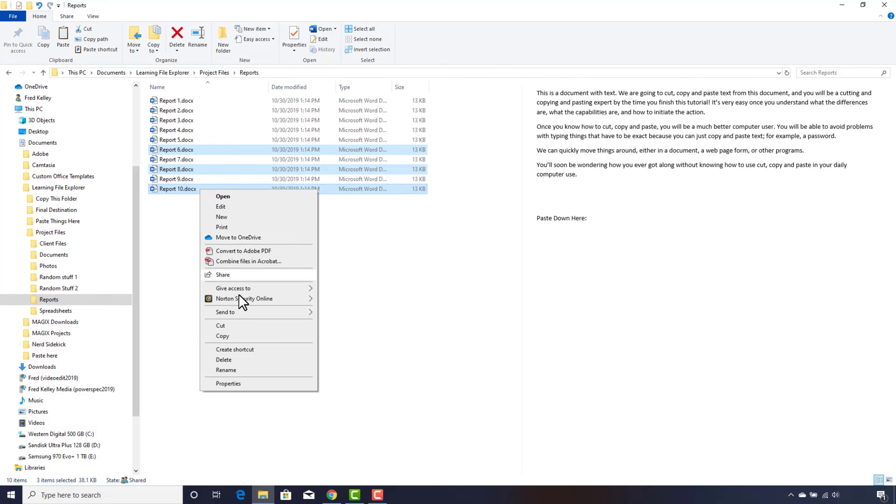
{"action": "left_click", "coordinate": [231, 337]}
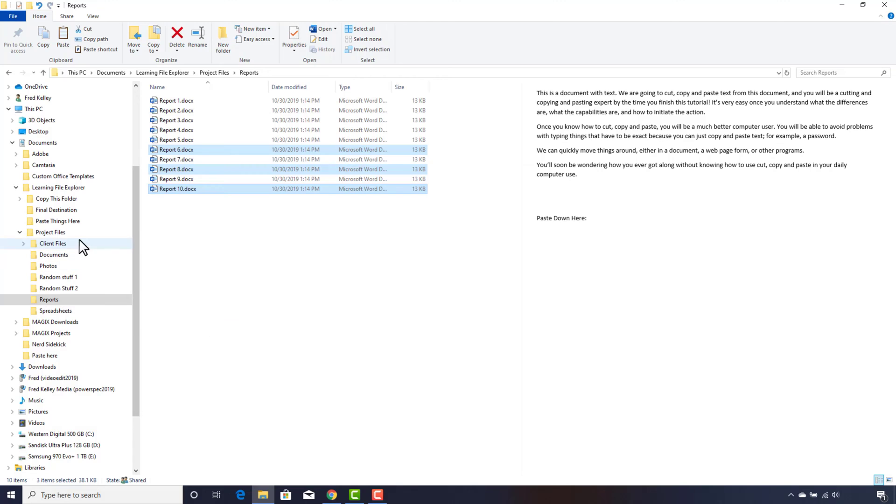
{"action": "right_click", "coordinate": [65, 221]}
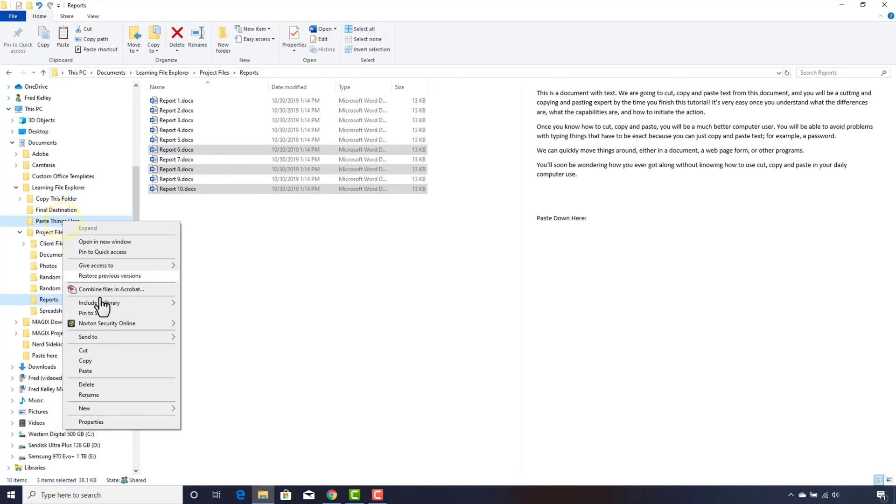
{"action": "left_click", "coordinate": [92, 371]}
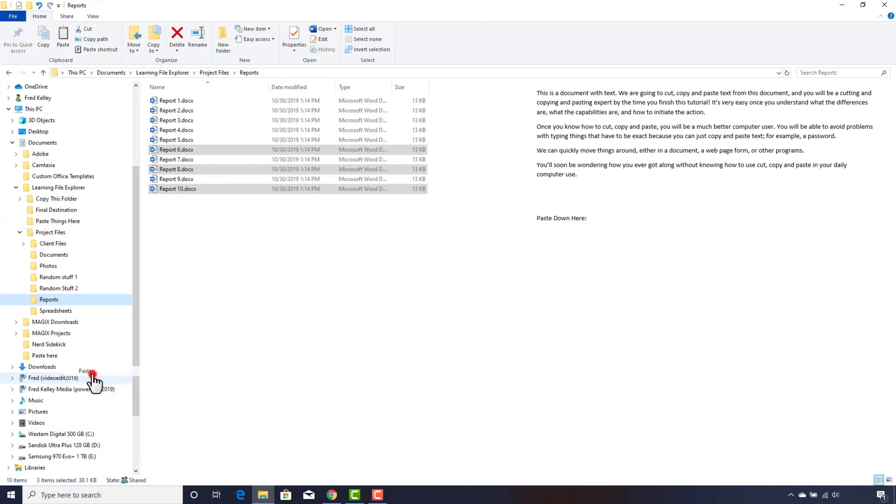
{"action": "left_click", "coordinate": [58, 222]}
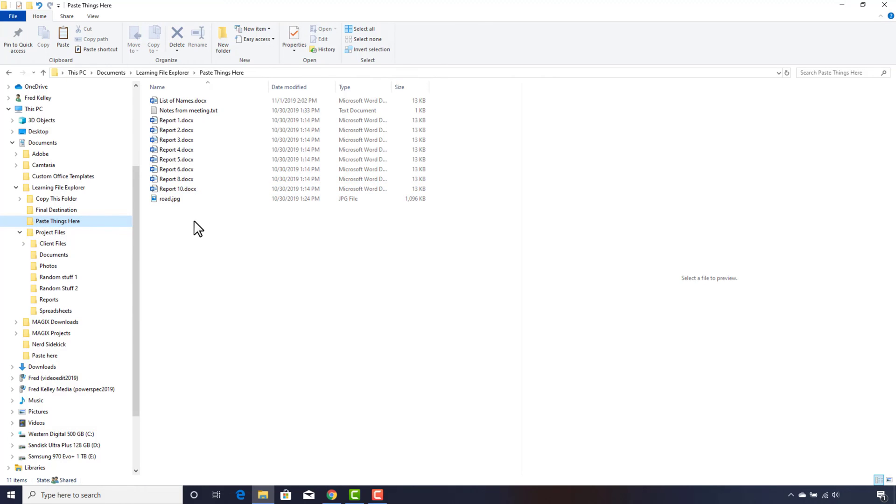
Turn on item check boxes, tick Report 4, 6, 8 and road.jpg, then turn them off.
{"action": "left_click", "coordinate": [96, 18]}
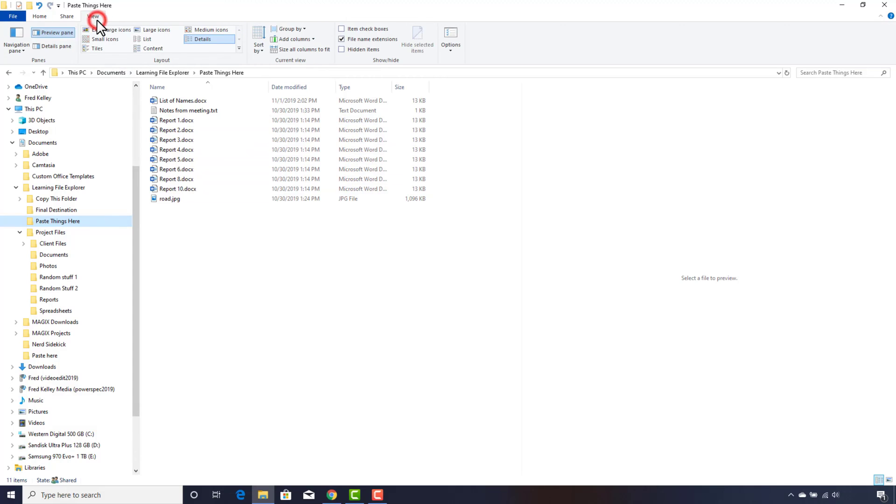
{"action": "left_click", "coordinate": [342, 29]}
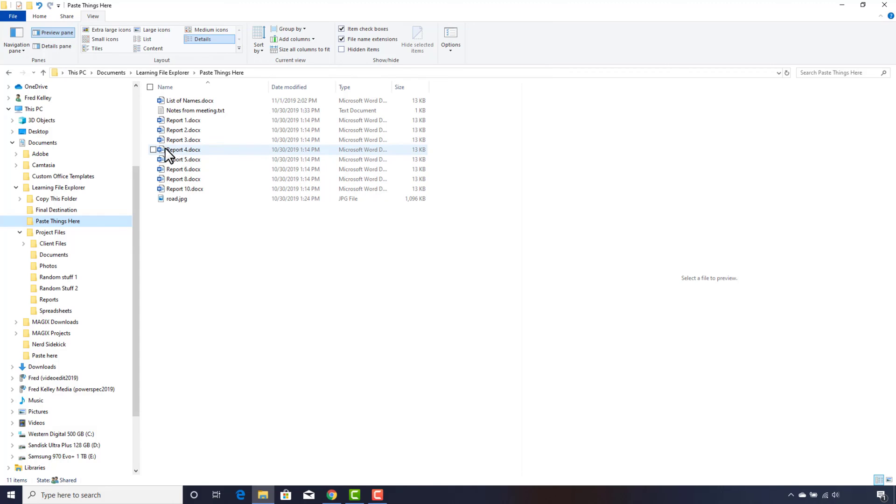
{"action": "left_click", "coordinate": [153, 149]}
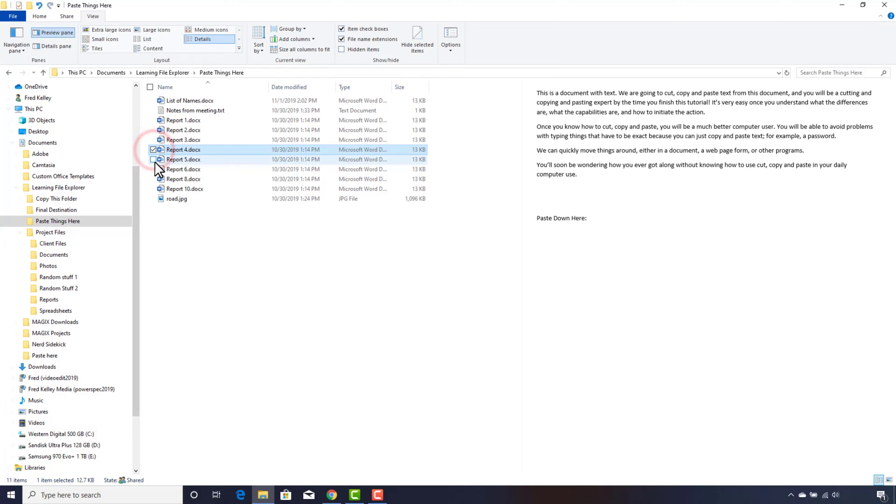
{"action": "left_click", "coordinate": [153, 173]}
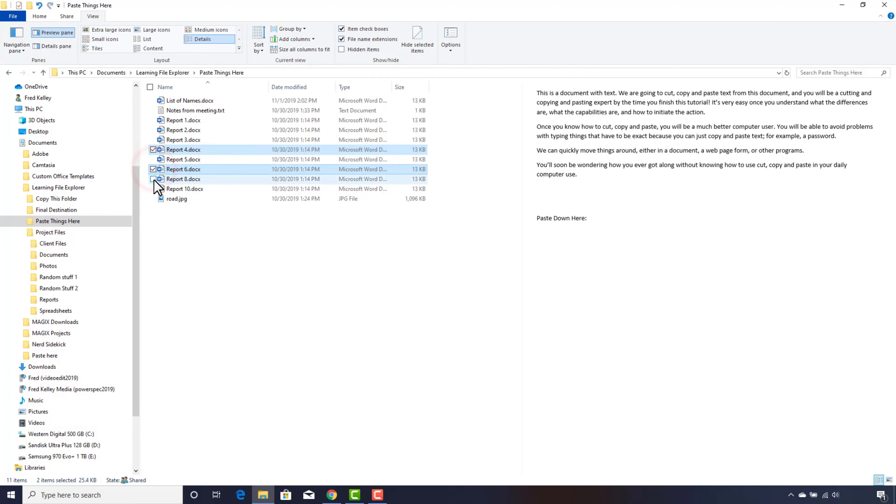
{"action": "left_click", "coordinate": [153, 179]}
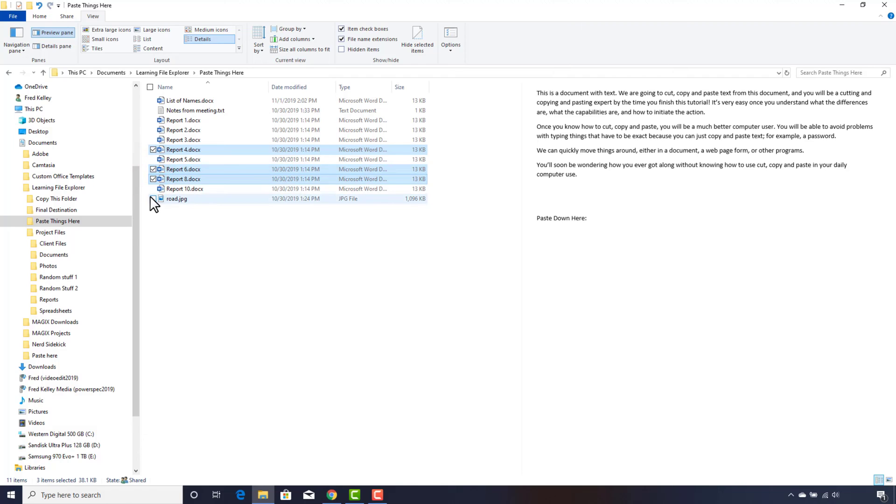
{"action": "left_click", "coordinate": [152, 199]}
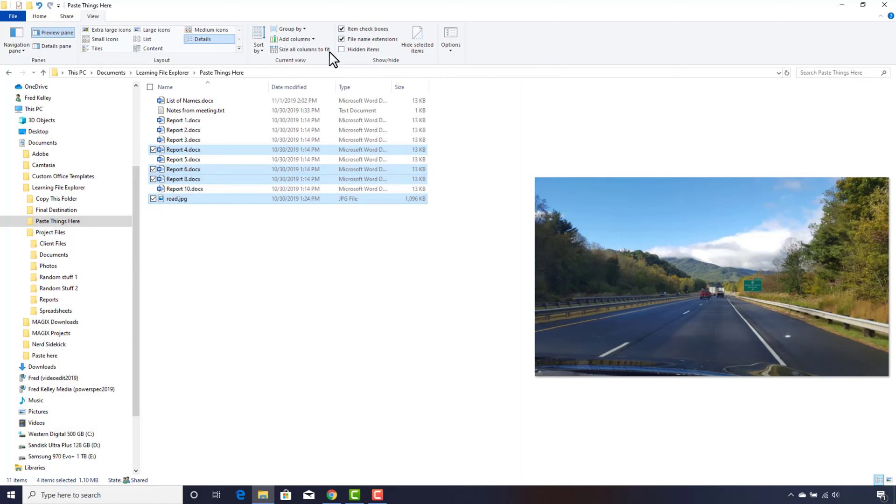
{"action": "left_click", "coordinate": [341, 29]}
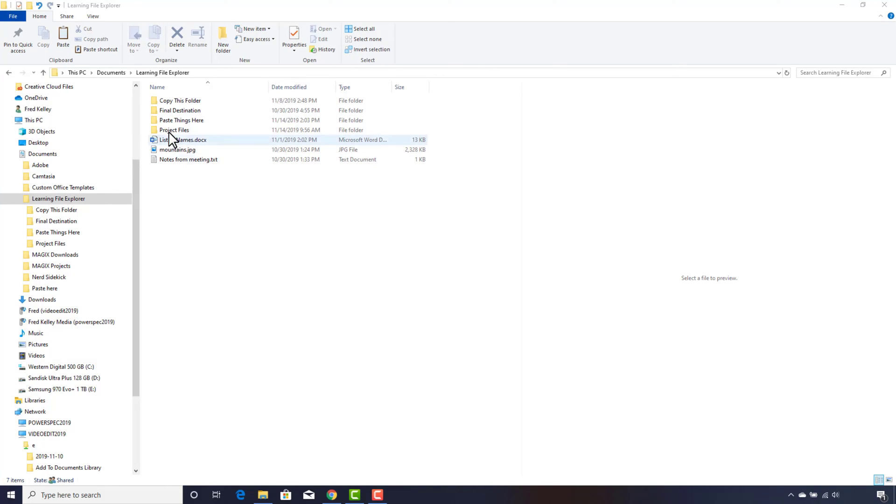
Copy the Copy This Folder folder into Paste Things Here and open it to confirm.
{"action": "double_click", "coordinate": [156, 100]}
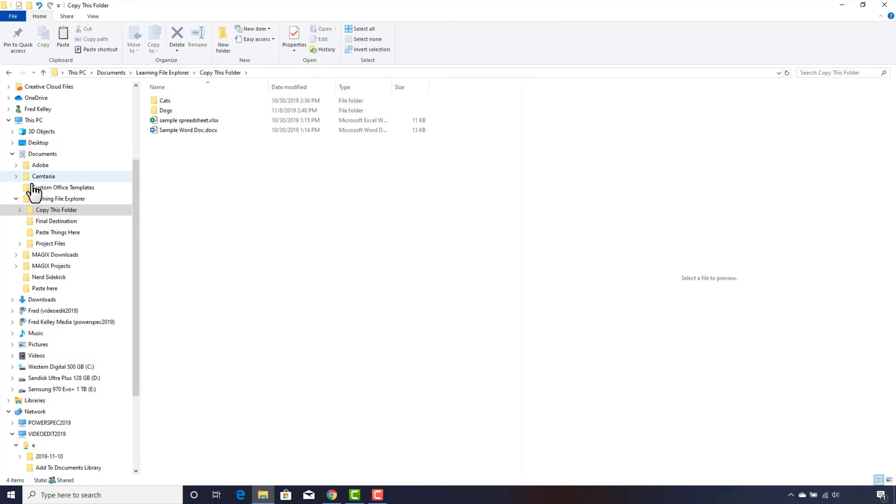
{"action": "left_click", "coordinate": [22, 199]}
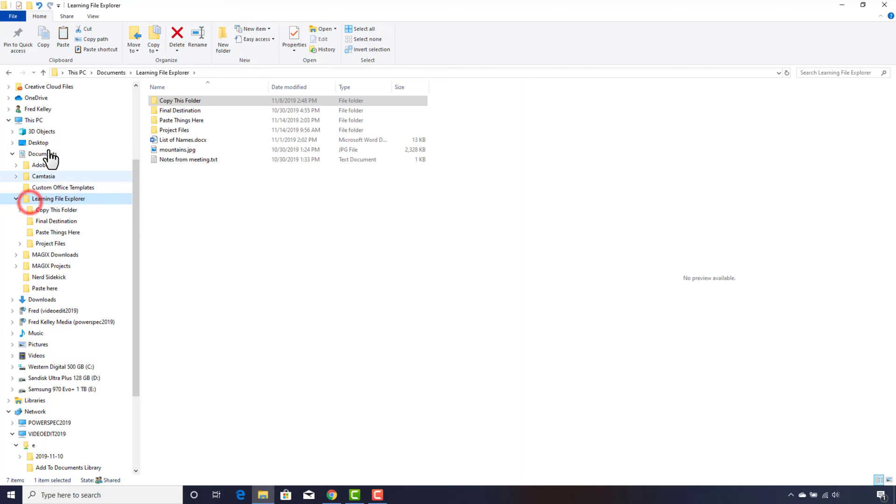
{"action": "left_click", "coordinate": [149, 99]}
{"action": "left_click", "coordinate": [47, 48]}
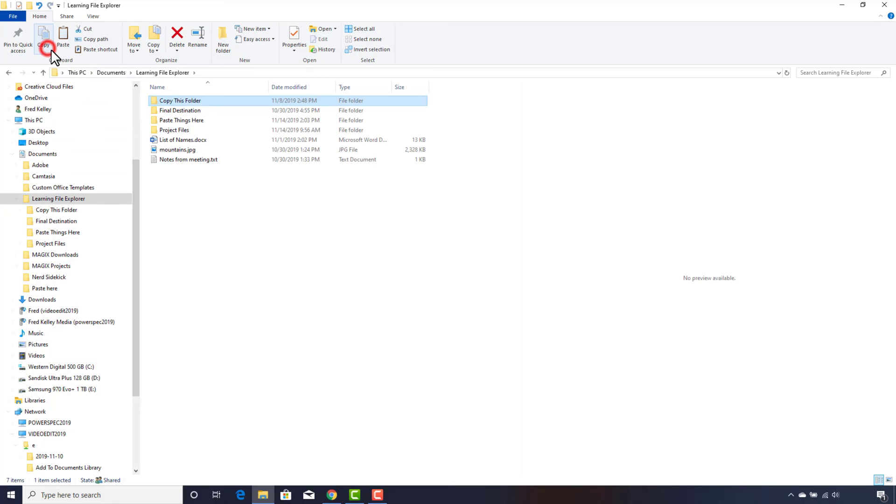
{"action": "right_click", "coordinate": [162, 119]}
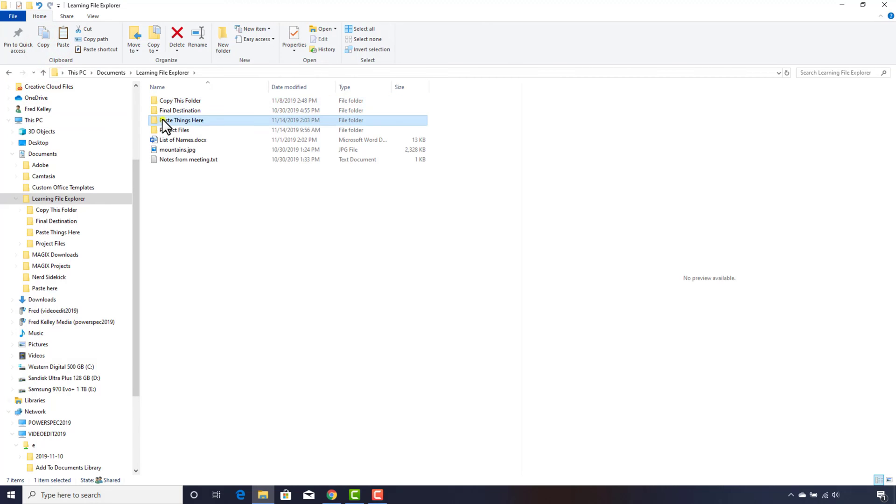
{"action": "left_click", "coordinate": [201, 267]}
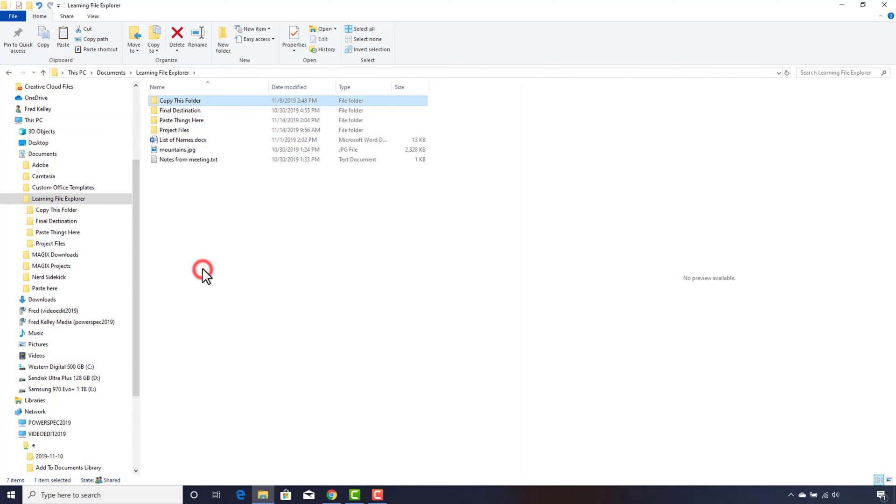
{"action": "left_click", "coordinate": [153, 121]}
{"action": "double_click", "coordinate": [152, 122]}
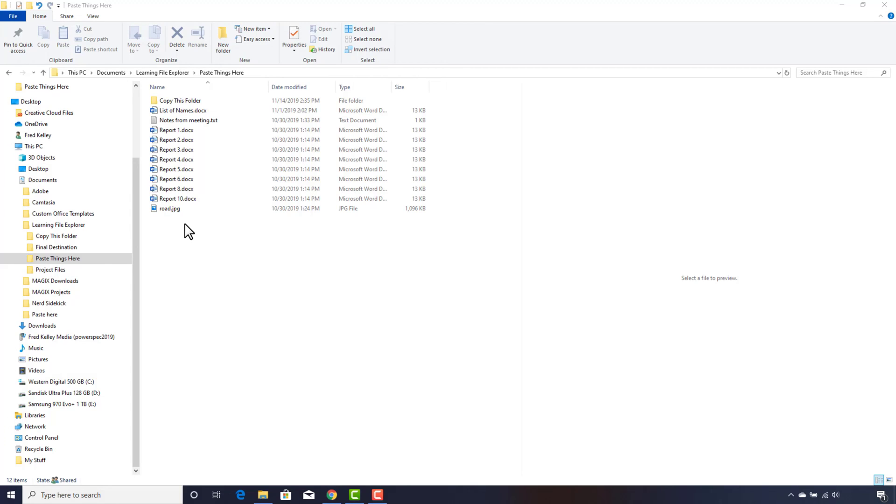
Box-select the Report files and road.jpg, cut them, then cancel the cut with Esc.
{"action": "left_click_drag", "start_coordinate": [184, 224], "coordinate": [164, 130]}
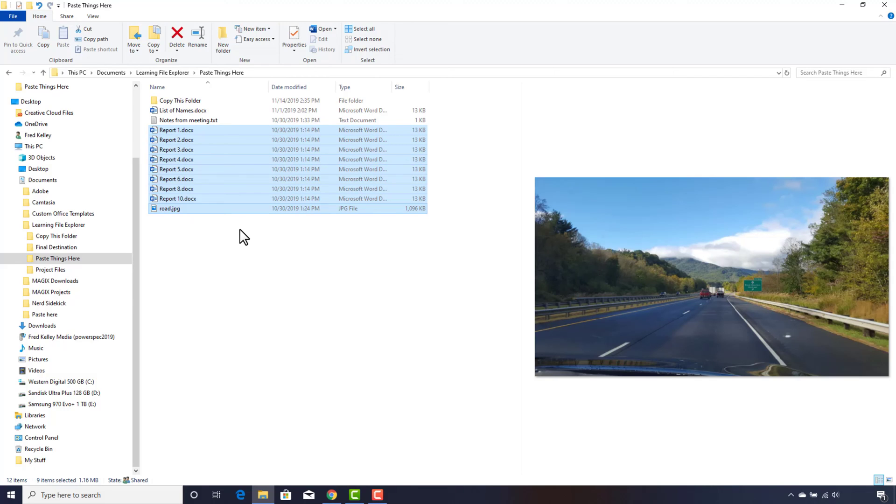
{"action": "left_click", "coordinate": [92, 29]}
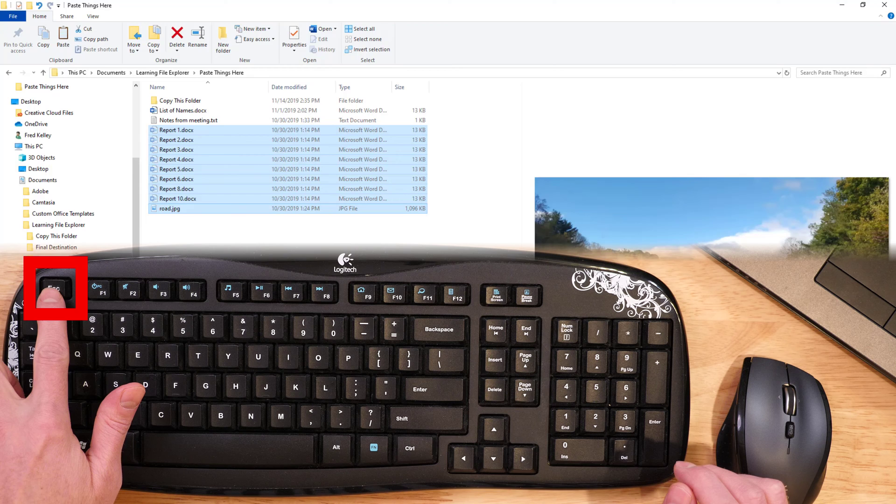
{"action": "key", "text": "Escape"}
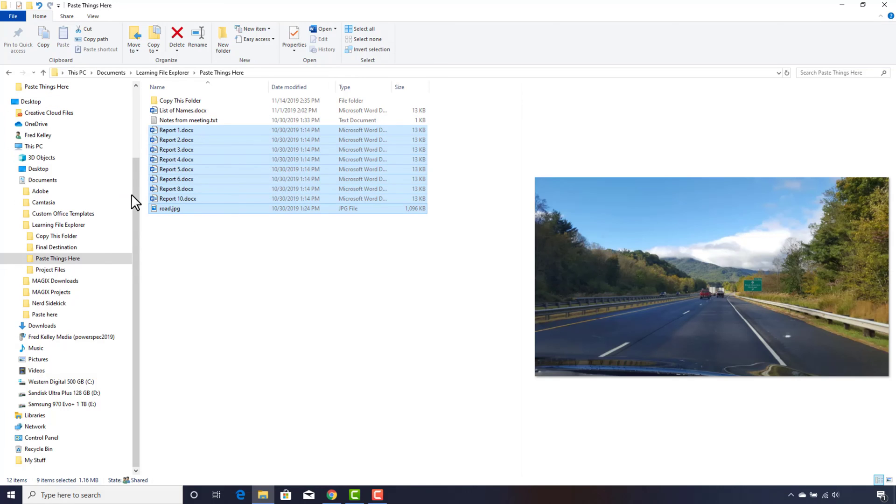
Move the eight reports and road.jpg into Final Destination, check them, then return to Paste Things Here.
{"action": "left_click", "coordinate": [89, 33]}
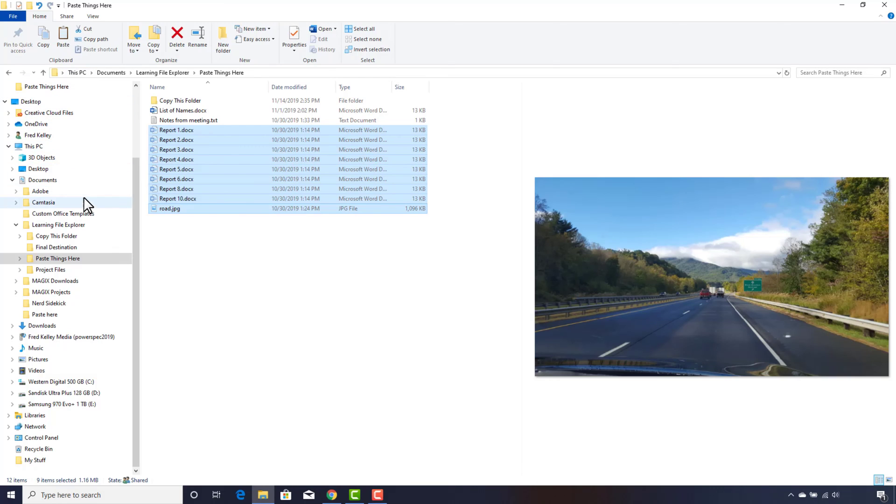
{"action": "right_click", "coordinate": [70, 247]}
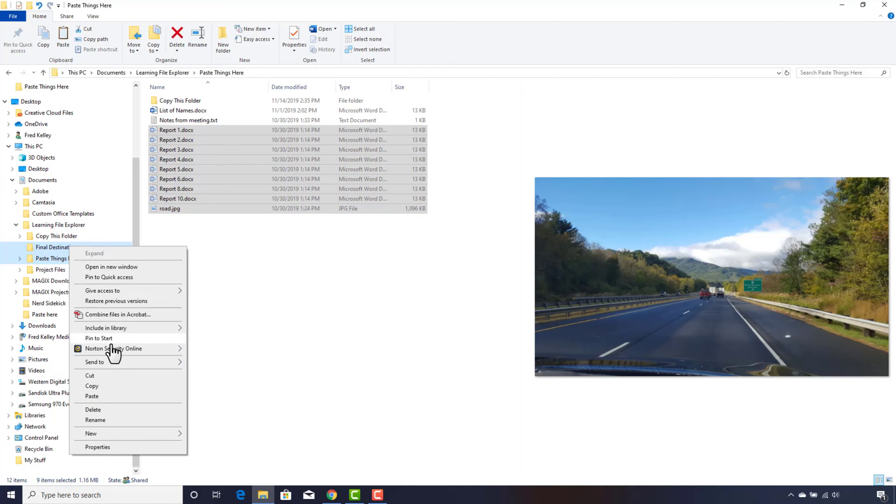
{"action": "left_click", "coordinate": [102, 398]}
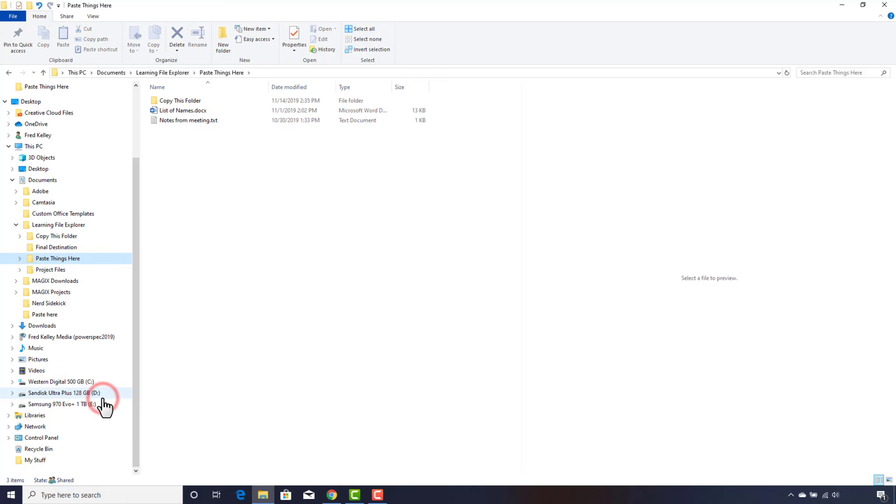
{"action": "left_click", "coordinate": [74, 248]}
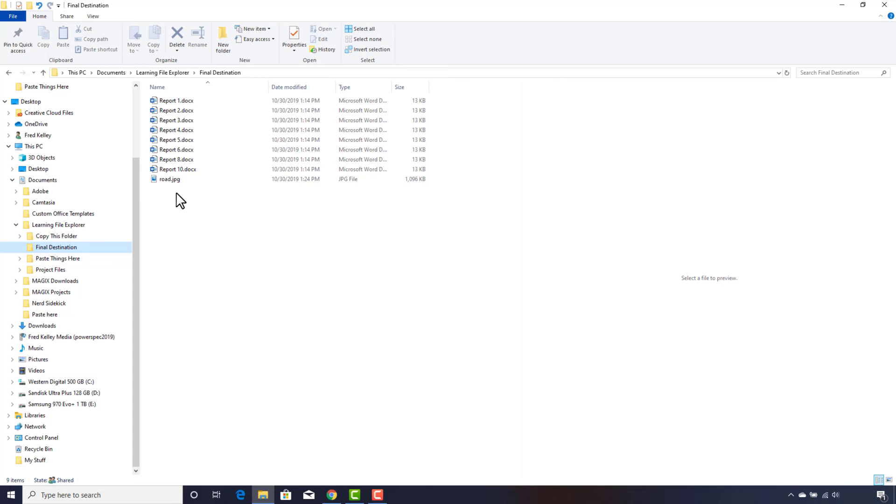
{"action": "left_click", "coordinate": [88, 257]}
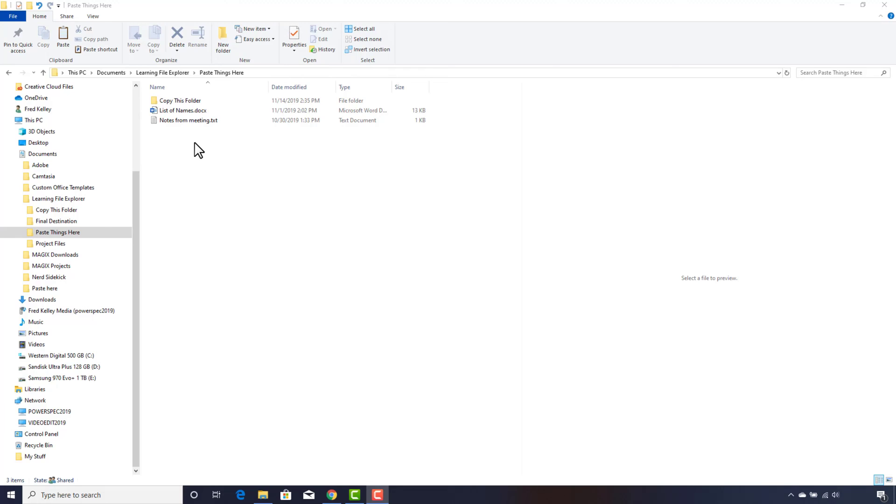
{"action": "left_click_drag", "start_coordinate": [192, 138], "coordinate": [159, 97]}
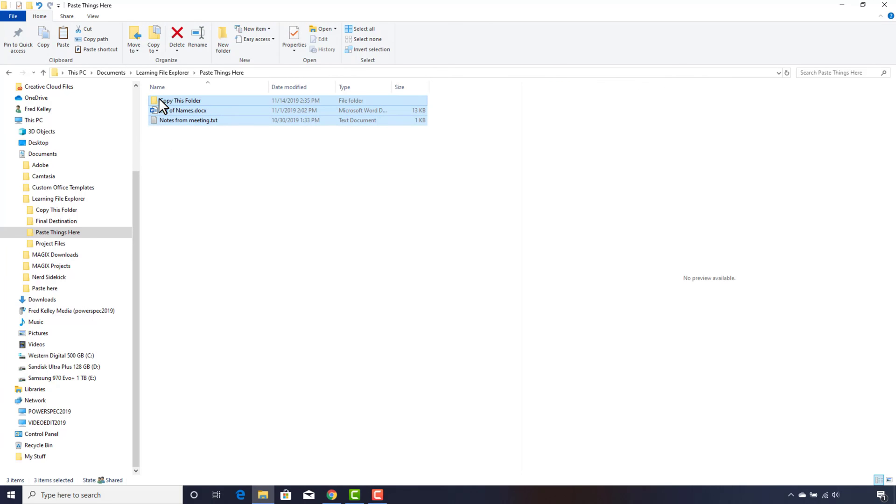
{"action": "left_click", "coordinate": [177, 33]}
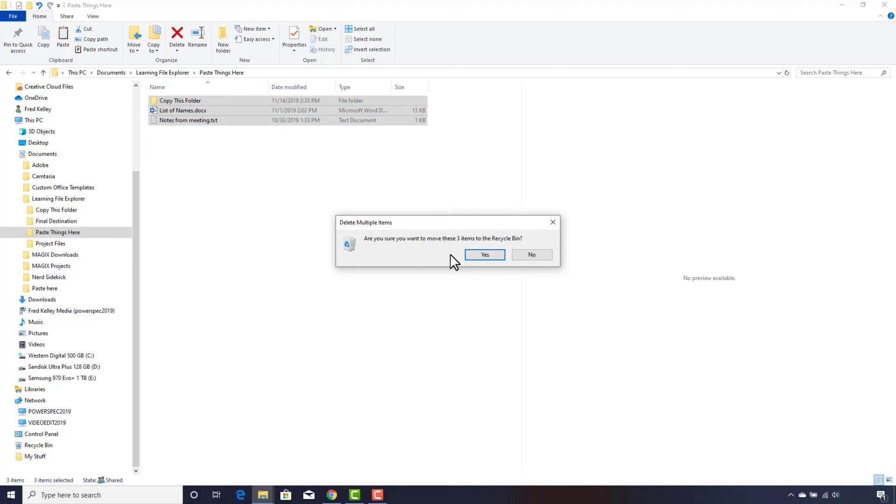
{"action": "left_click", "coordinate": [527, 255]}
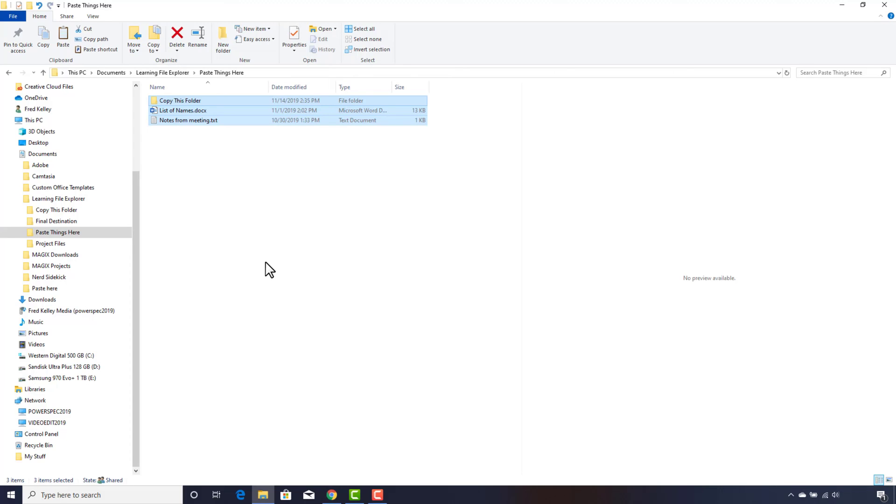
{"action": "left_click", "coordinate": [41, 446]}
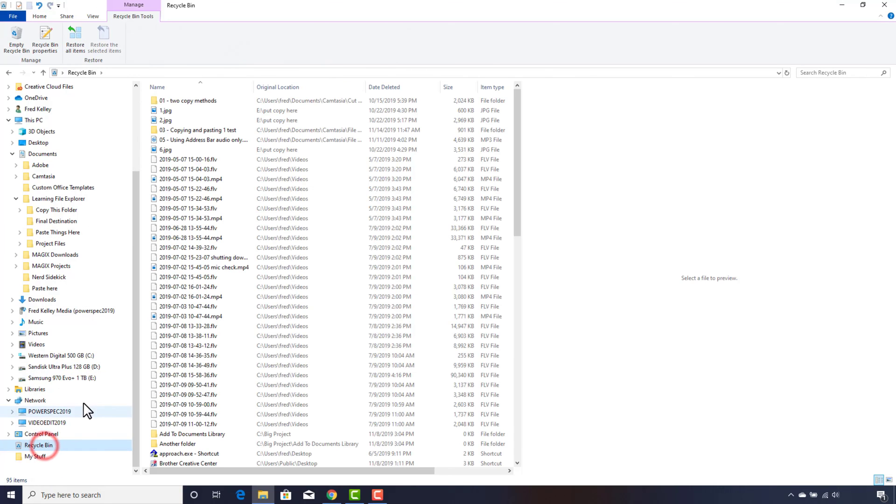
{"action": "scroll", "coordinate": [212, 334], "scroll_direction": "down", "scroll_amount": 5}
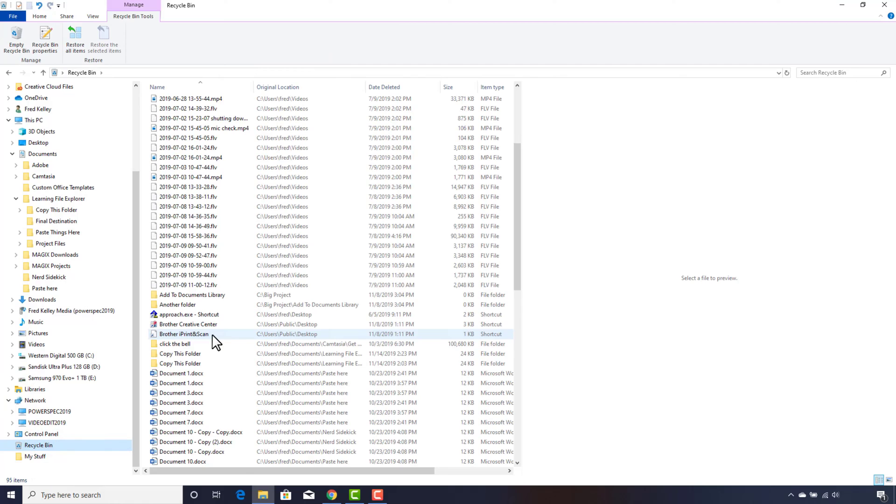
{"action": "scroll", "coordinate": [214, 342], "scroll_direction": "down", "scroll_amount": 1}
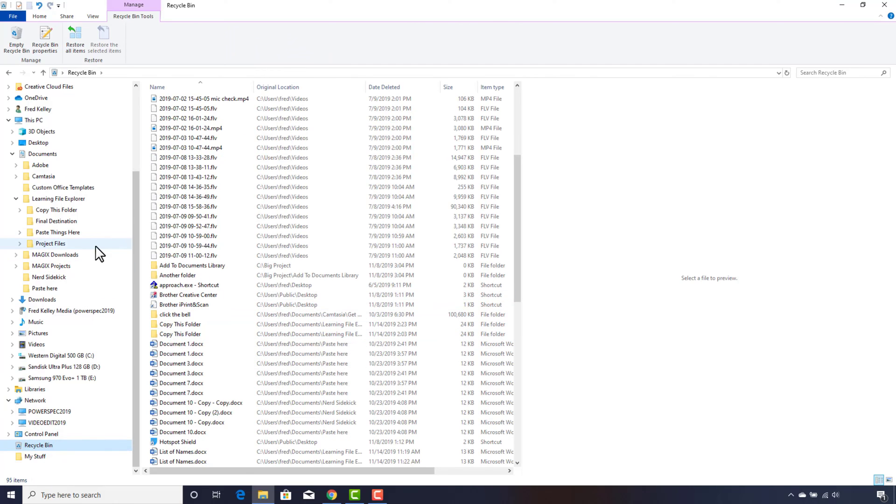
{"action": "left_click", "coordinate": [71, 233]}
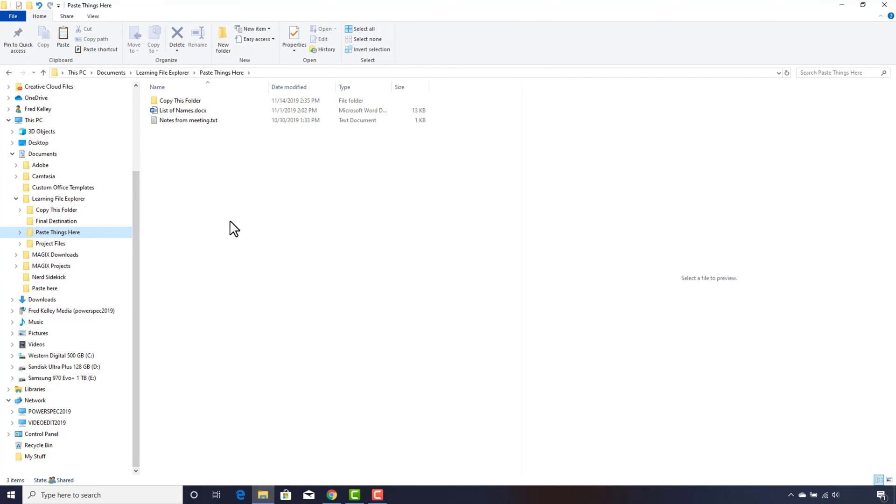
Select Copy This Folder, List of Names.docx and Notes from meeting.txt and open the Delete options.
{"action": "left_click_drag", "start_coordinate": [194, 133], "coordinate": [155, 97]}
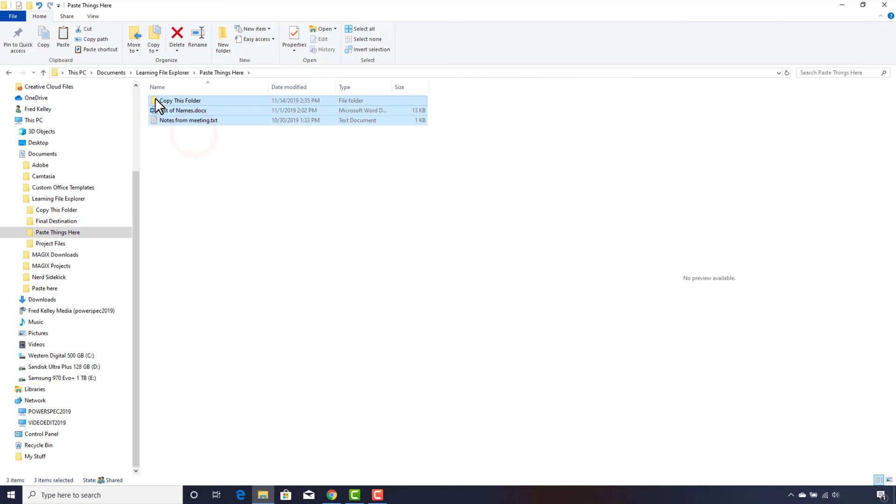
{"action": "left_click", "coordinate": [181, 49]}
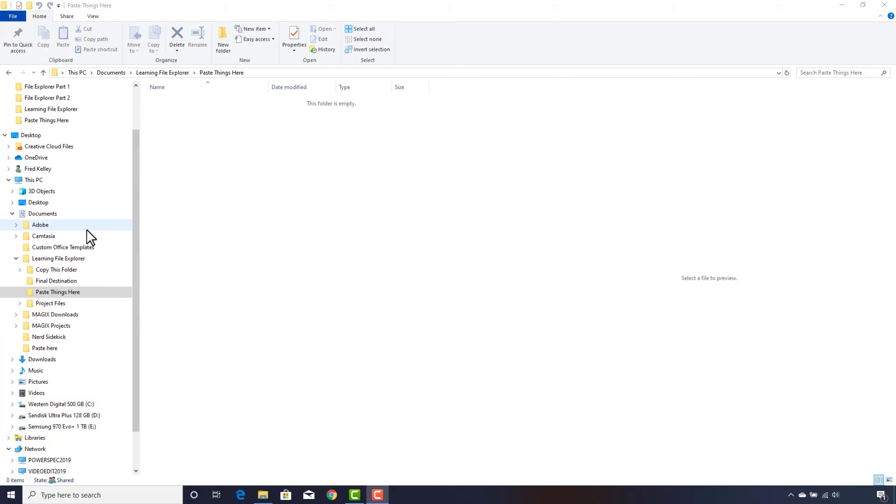
In Learning File Explorer, drag Copy This Folder over Final Destination, Paste Things Here and 3D Objects, then cancel with Esc.
{"action": "left_click", "coordinate": [75, 258]}
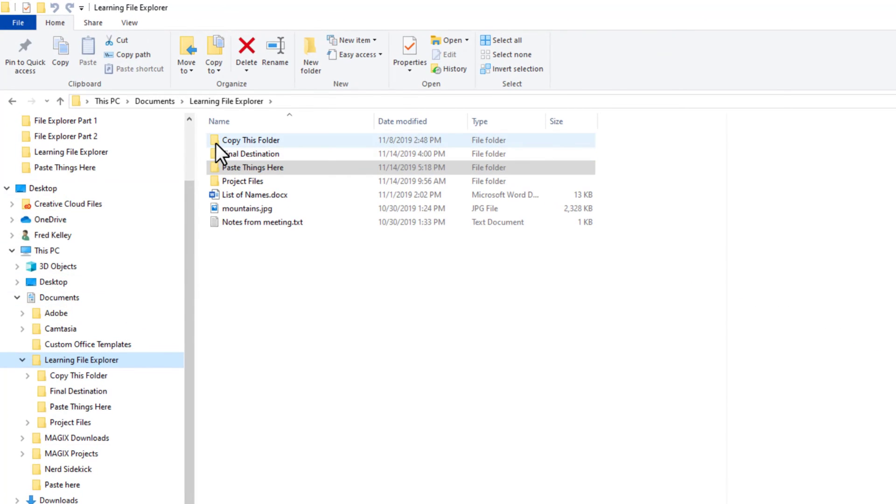
{"action": "left_click", "coordinate": [215, 142]}
{"action": "left_click_drag", "start_coordinate": [216, 143], "coordinate": [128, 391]}
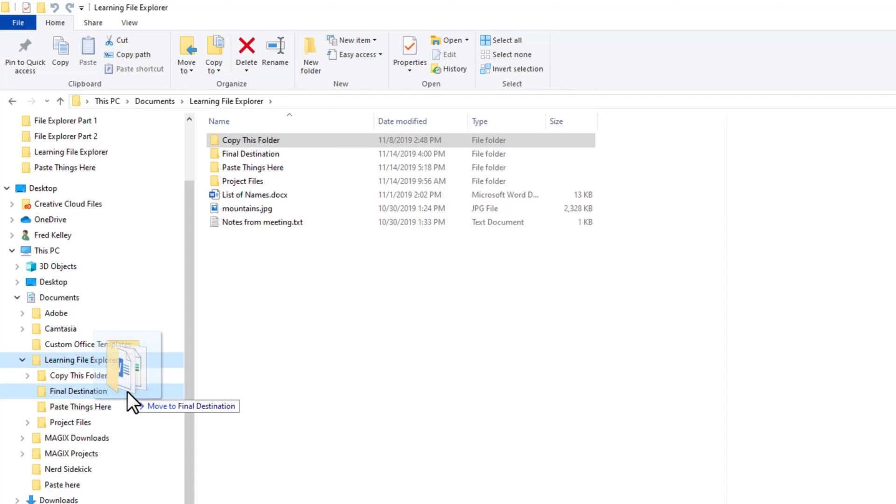
{"action": "left_click_drag", "start_coordinate": [128, 391], "coordinate": [64, 402]}
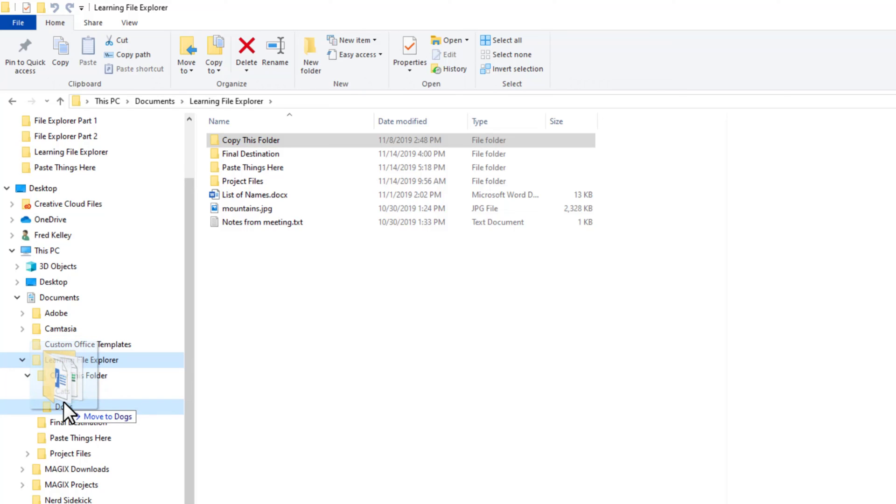
{"action": "left_click_drag", "start_coordinate": [63, 402], "coordinate": [64, 419]}
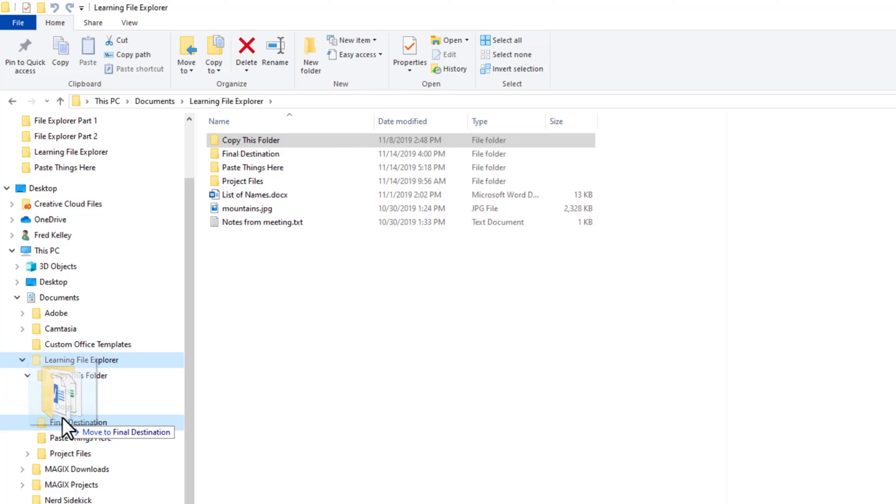
{"action": "left_click_drag", "start_coordinate": [63, 418], "coordinate": [258, 145]}
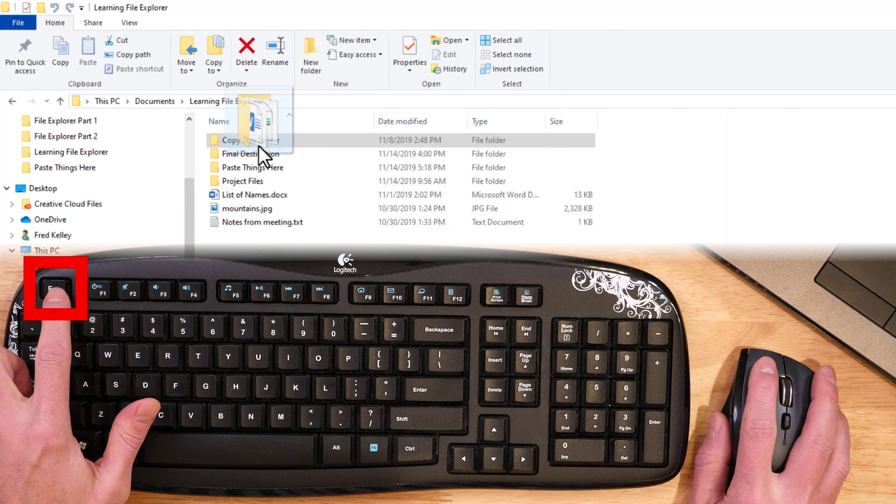
{"action": "key", "text": "Escape"}
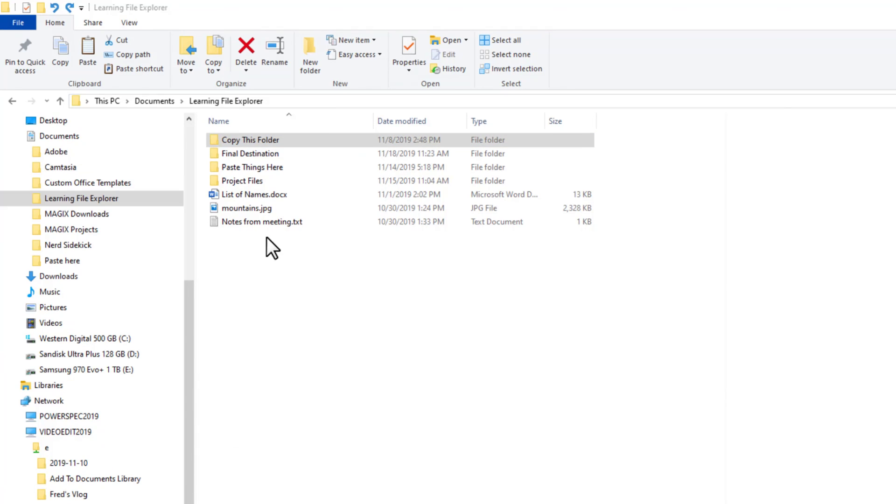
{"action": "left_click", "coordinate": [217, 195]}
{"action": "left_click_drag", "start_coordinate": [216, 195], "coordinate": [218, 154]}
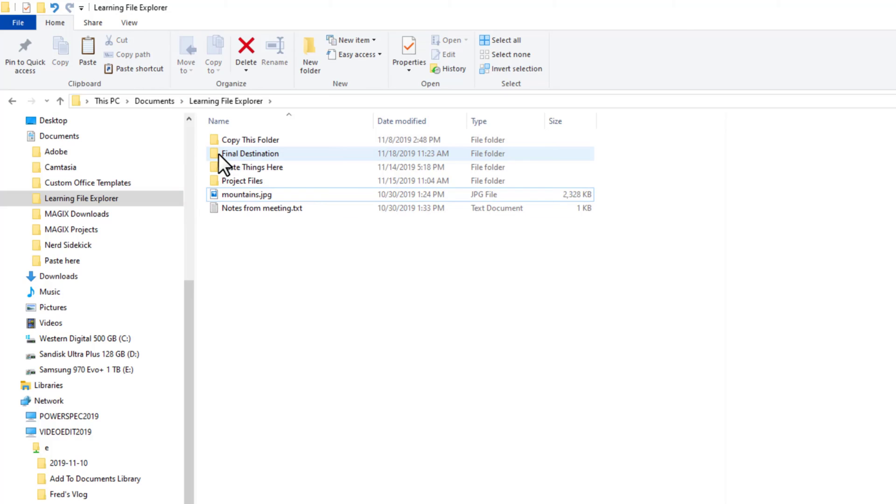
{"action": "left_click", "coordinate": [54, 8]}
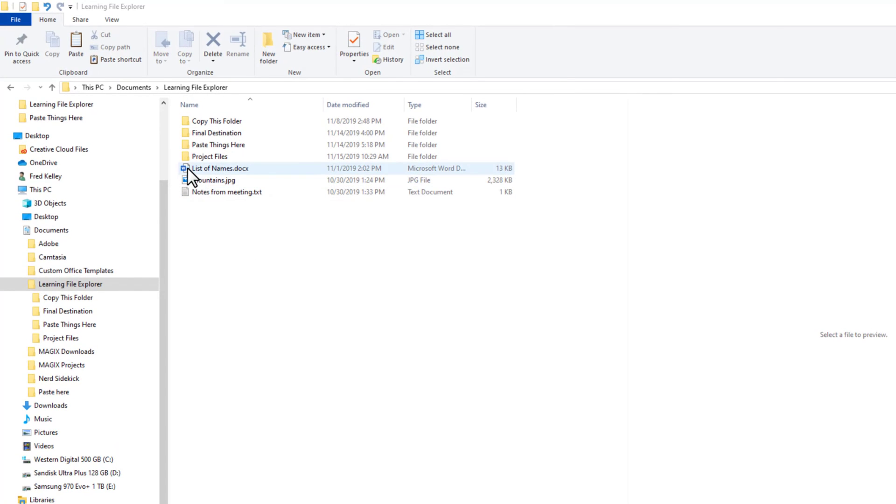
Drag List of Names.docx onto put copy here on the Samsung (E:) drive, then return to Learning File Explorer.
{"action": "left_click", "coordinate": [187, 169]}
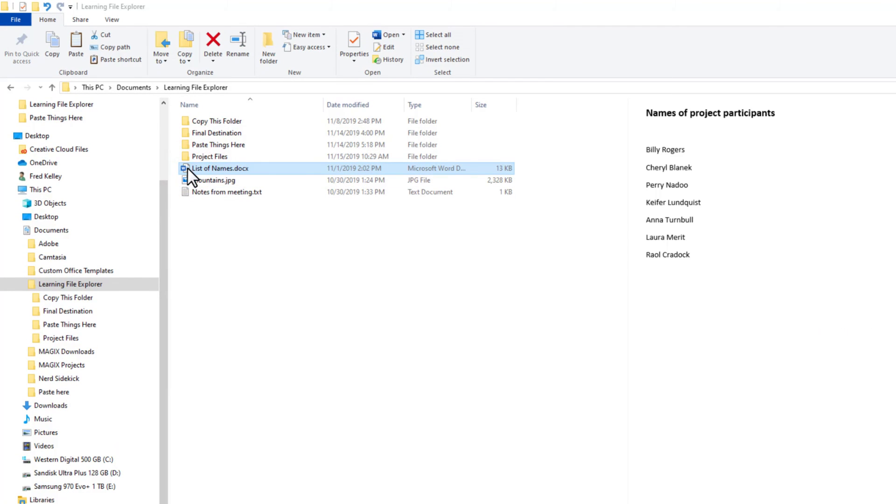
{"action": "left_click_drag", "start_coordinate": [187, 167], "coordinate": [68, 480]}
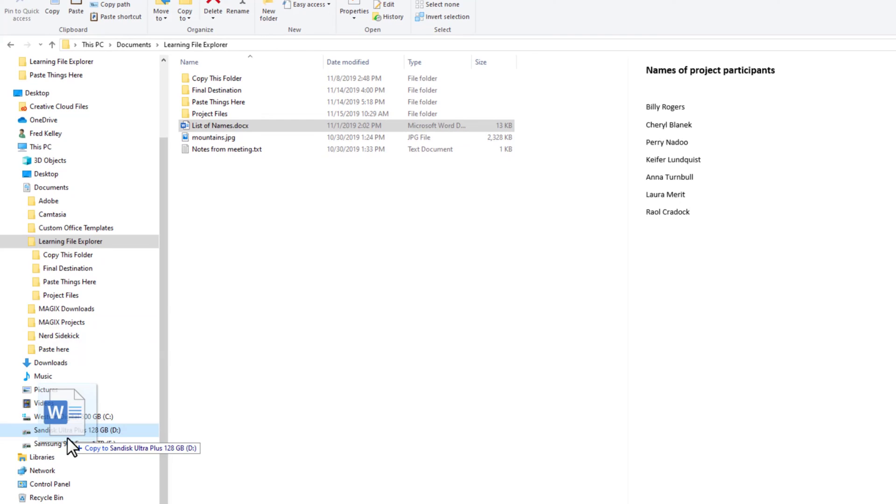
{"action": "left_click_drag", "start_coordinate": [67, 438], "coordinate": [69, 439]}
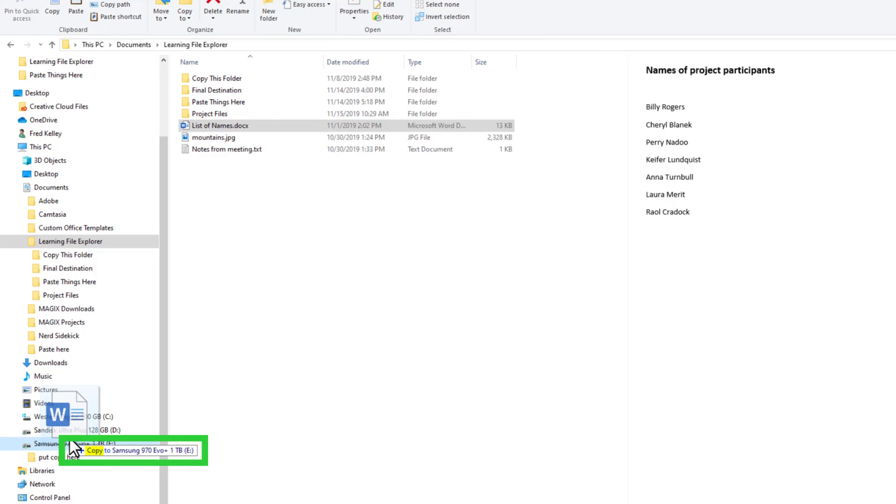
{"action": "left_click_drag", "start_coordinate": [69, 438], "coordinate": [65, 452]}
{"action": "left_click", "coordinate": [66, 458]}
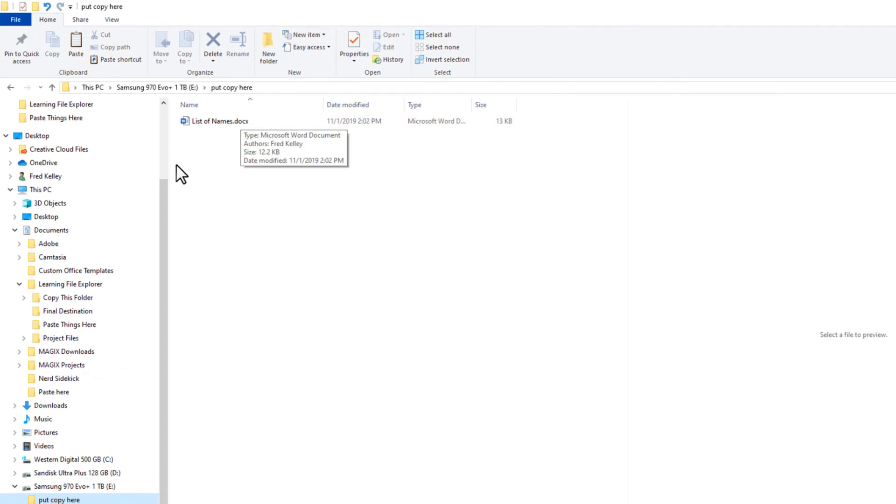
{"action": "left_click", "coordinate": [58, 285]}
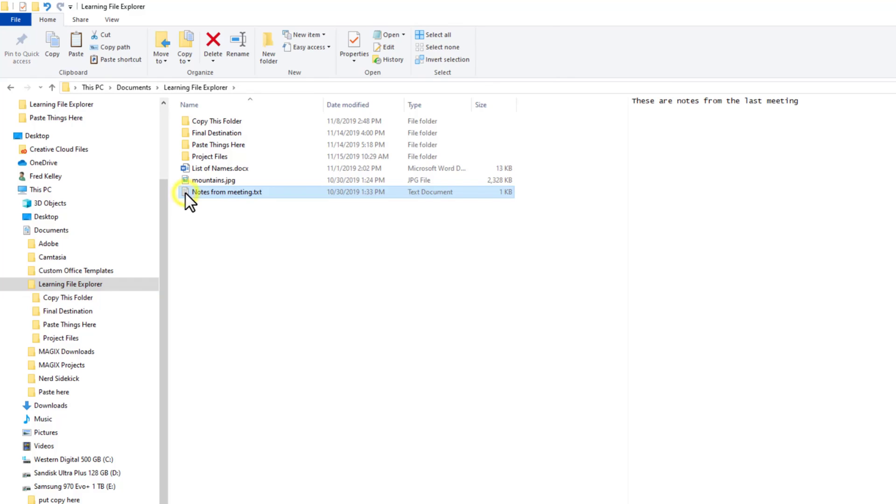
{"action": "left_click_drag", "start_coordinate": [183, 192], "coordinate": [68, 323]}
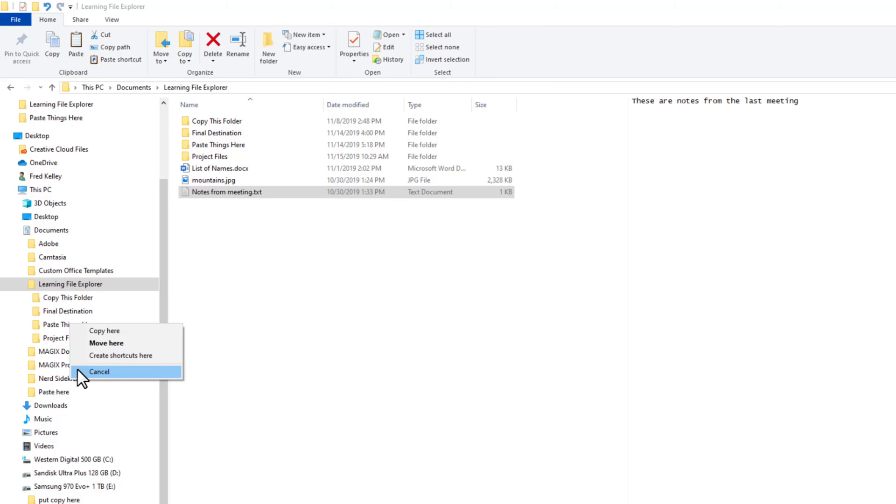
{"action": "left_click", "coordinate": [78, 371]}
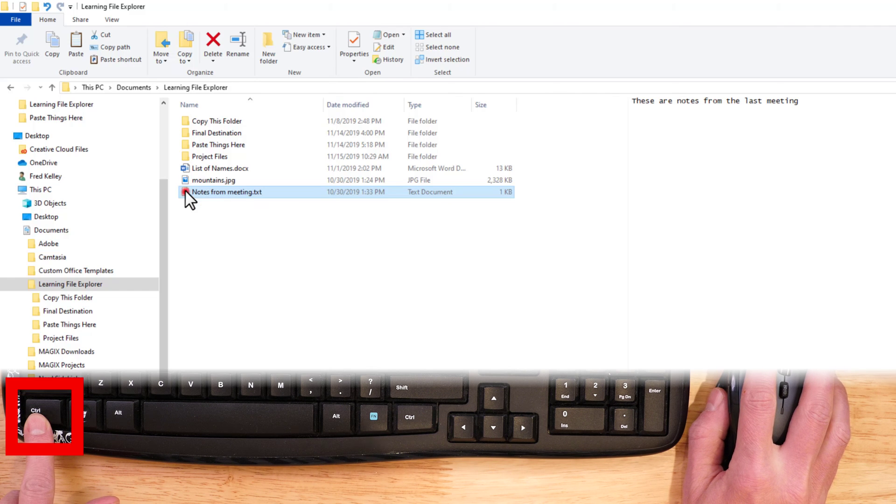
Ctrl-drag Notes from meeting.txt repeatedly to create copies Copy through Copy (4).
{"action": "left_click", "coordinate": [185, 191], "text": "ctrl"}
{"action": "left_click_drag", "start_coordinate": [187, 195], "coordinate": [60, 338]}
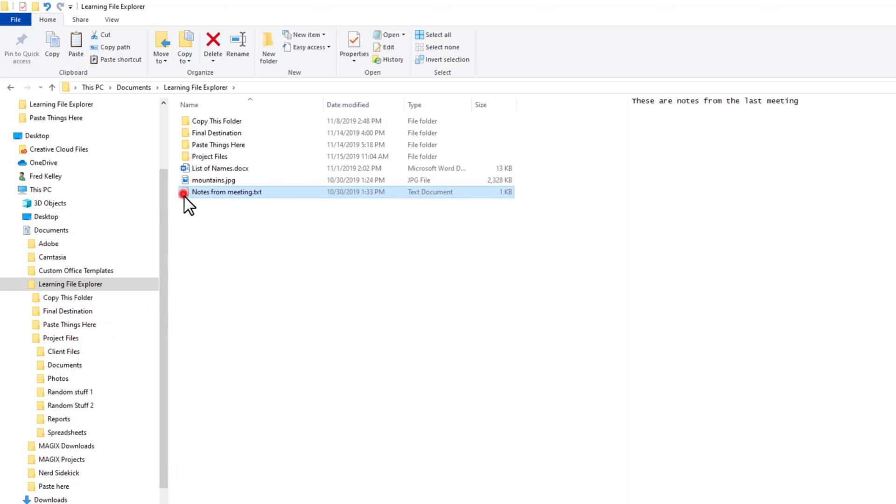
{"action": "left_click_drag", "start_coordinate": [184, 196], "coordinate": [217, 243]}
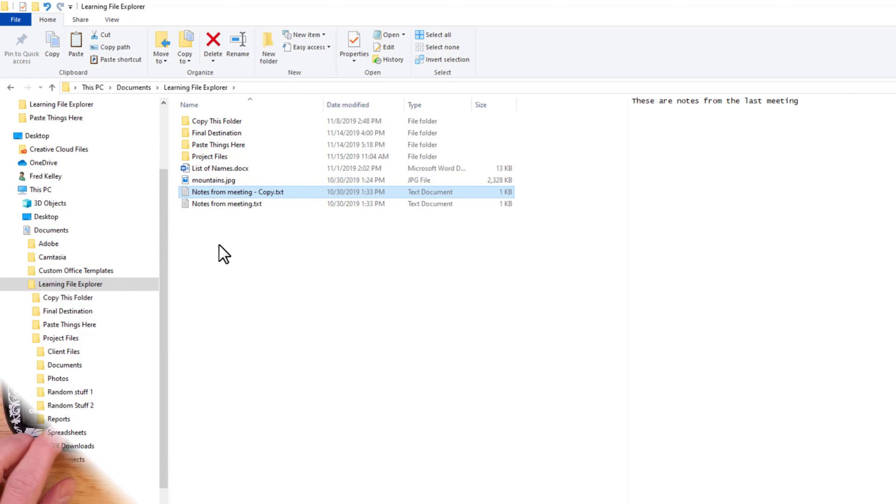
{"action": "left_click", "coordinate": [186, 207]}
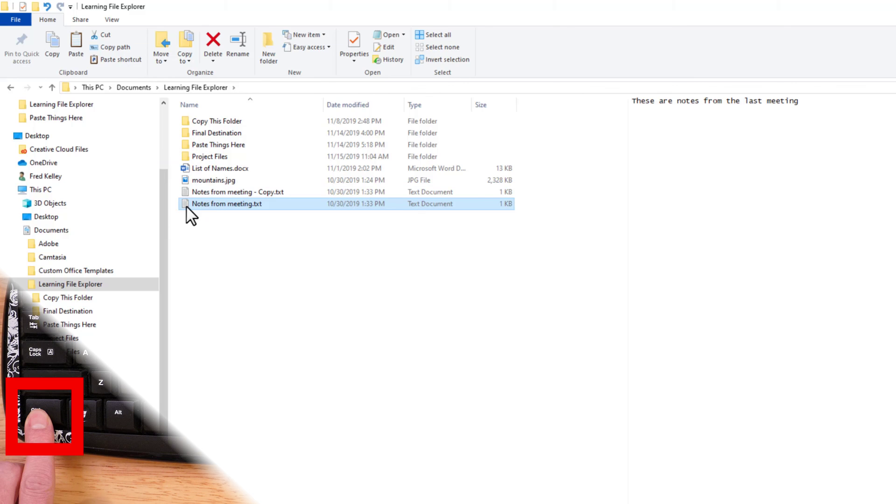
{"action": "left_click_drag", "start_coordinate": [187, 206], "coordinate": [197, 258]}
{"action": "left_click", "coordinate": [186, 218]}
{"action": "left_click", "coordinate": [186, 229]}
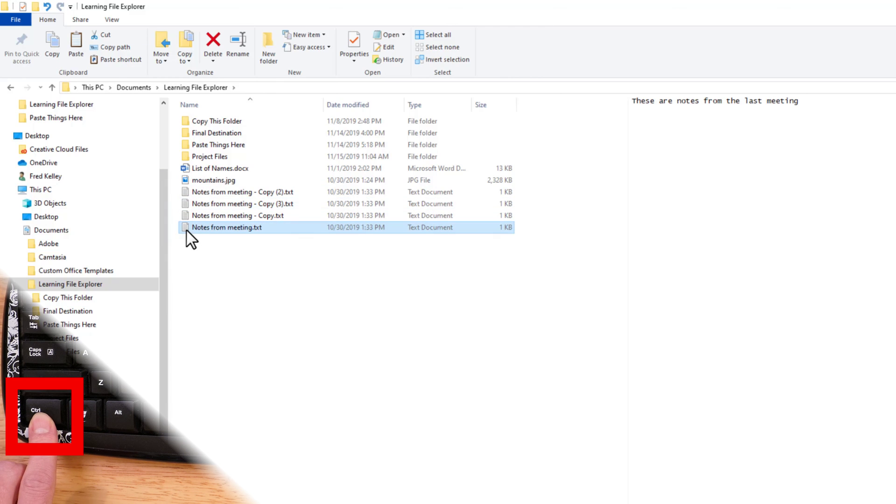
{"action": "left_click_drag", "start_coordinate": [184, 226], "coordinate": [200, 272]}
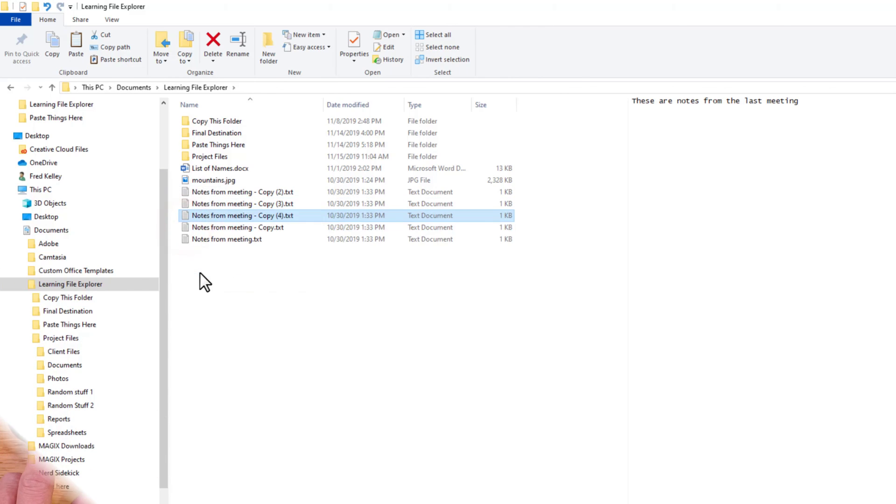